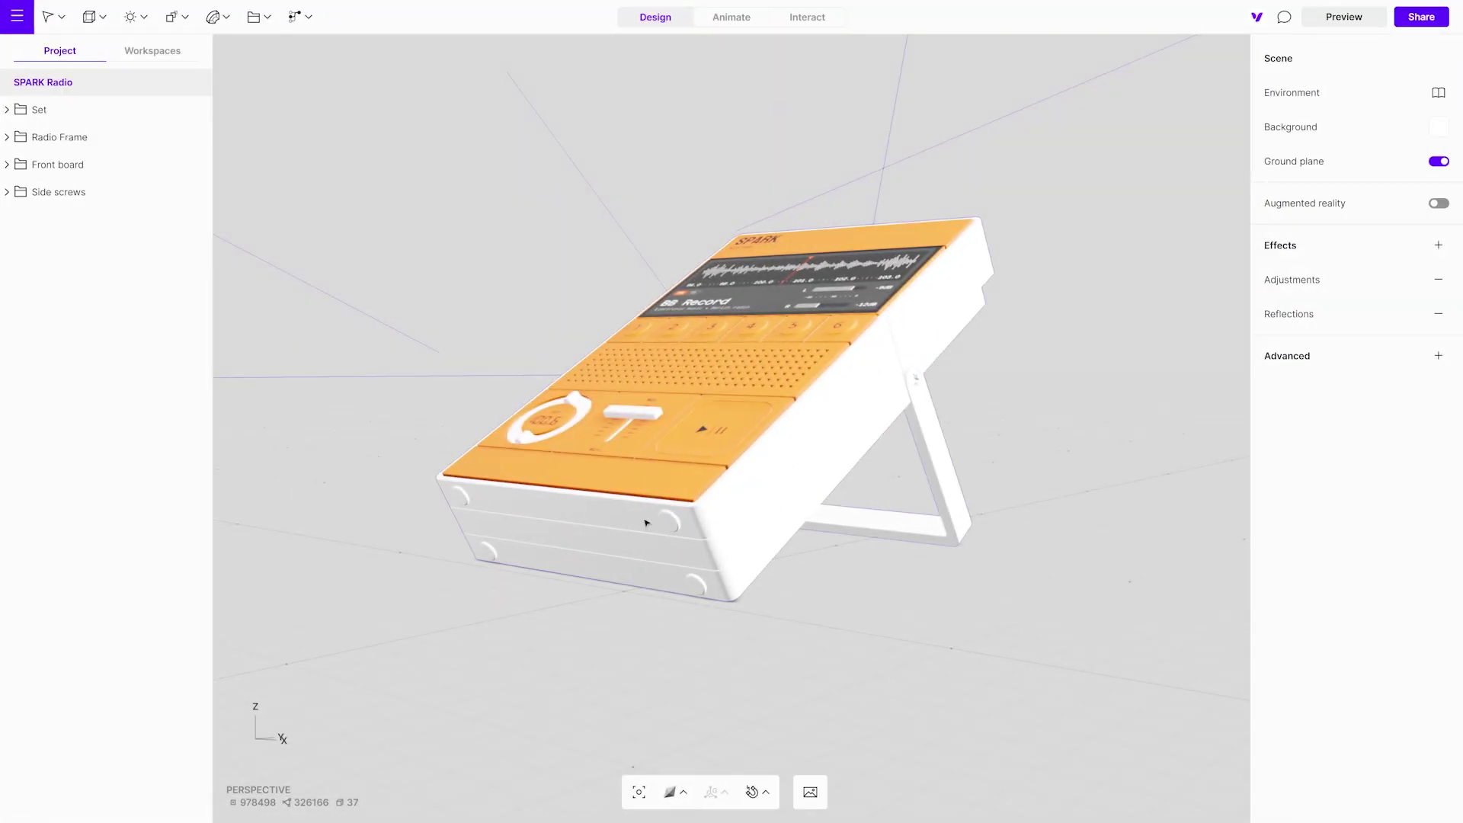
# Step: Review the Color, Roughness and Normal map frames in Figma and copy a link to the Color map frame
pyautogui.moveTo(647, 522); pyautogui.dragTo(791, 482)
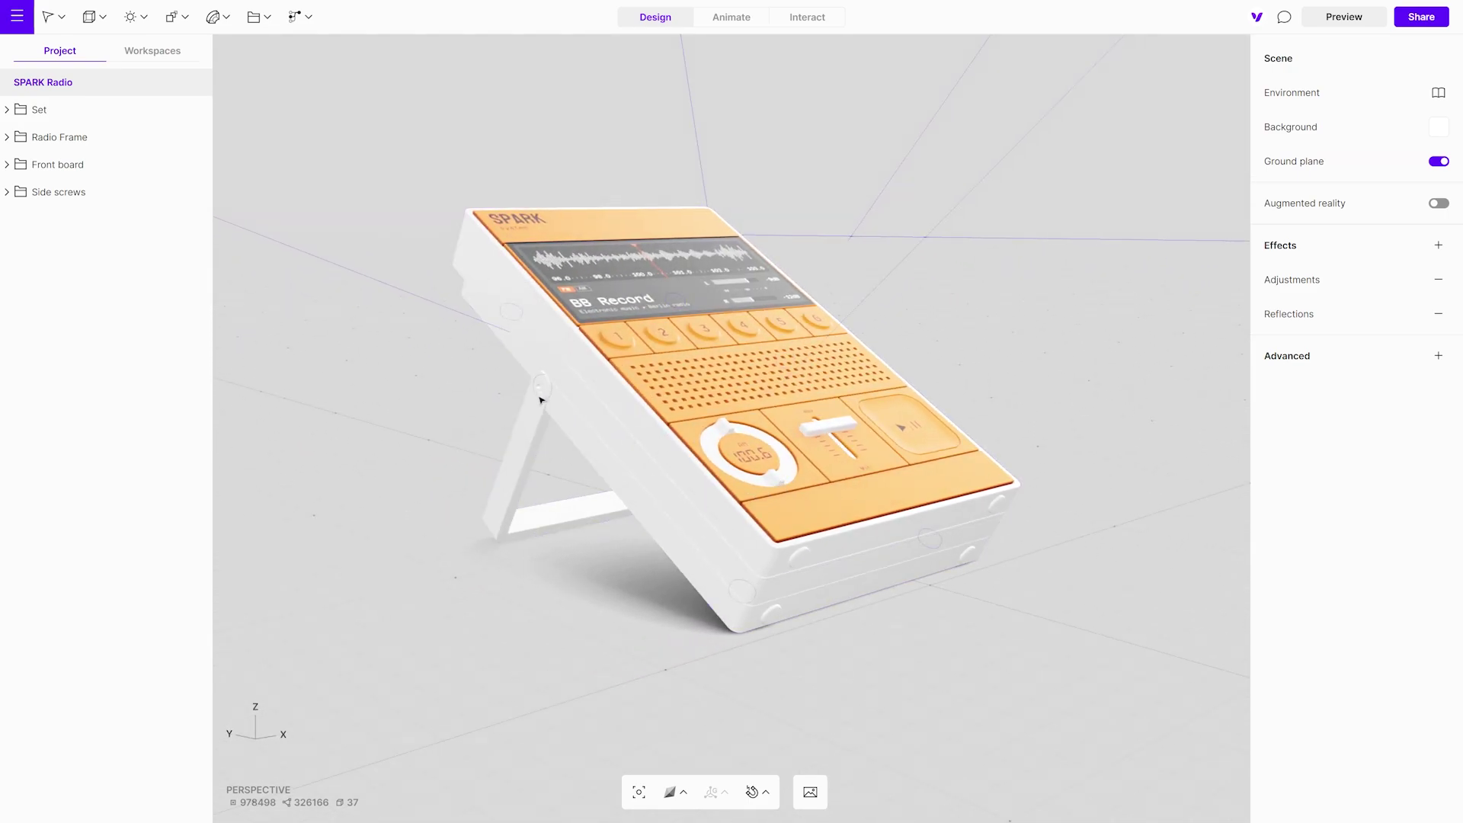
pyautogui.moveTo(539, 400); pyautogui.dragTo(1159, 424)
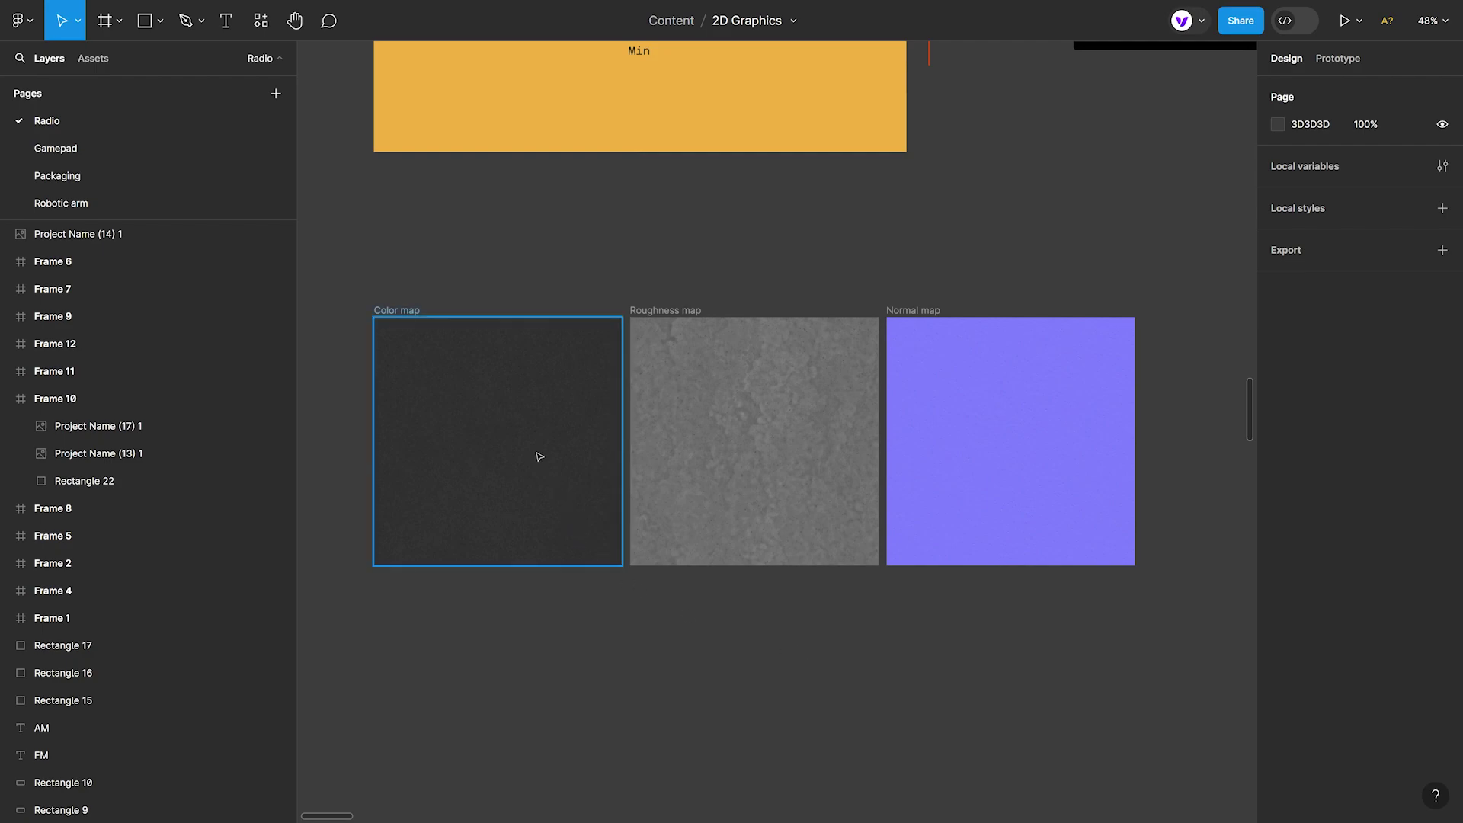
pyautogui.click(538, 456)
pyautogui.click(750, 483)
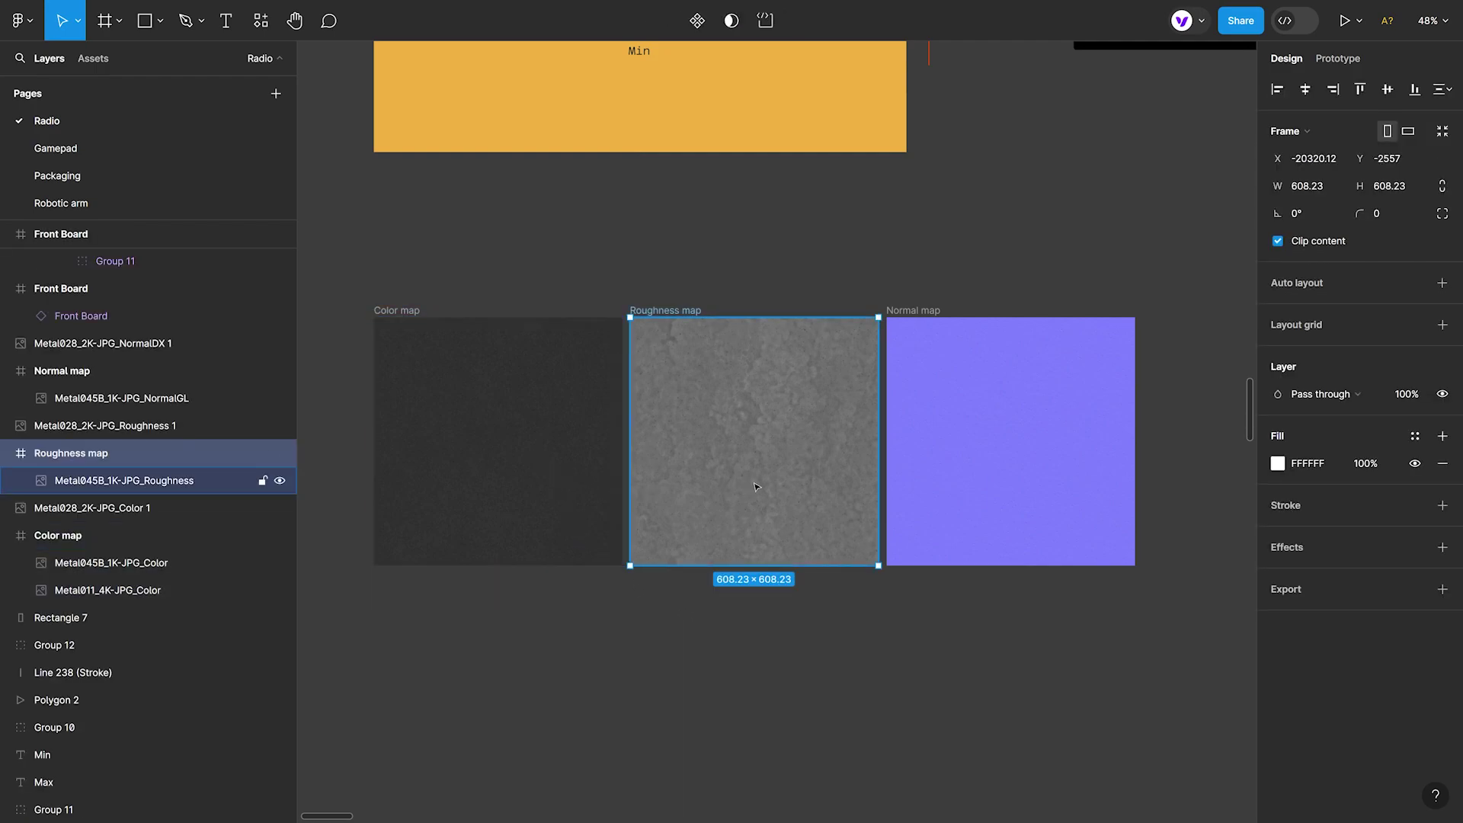
pyautogui.click(965, 482)
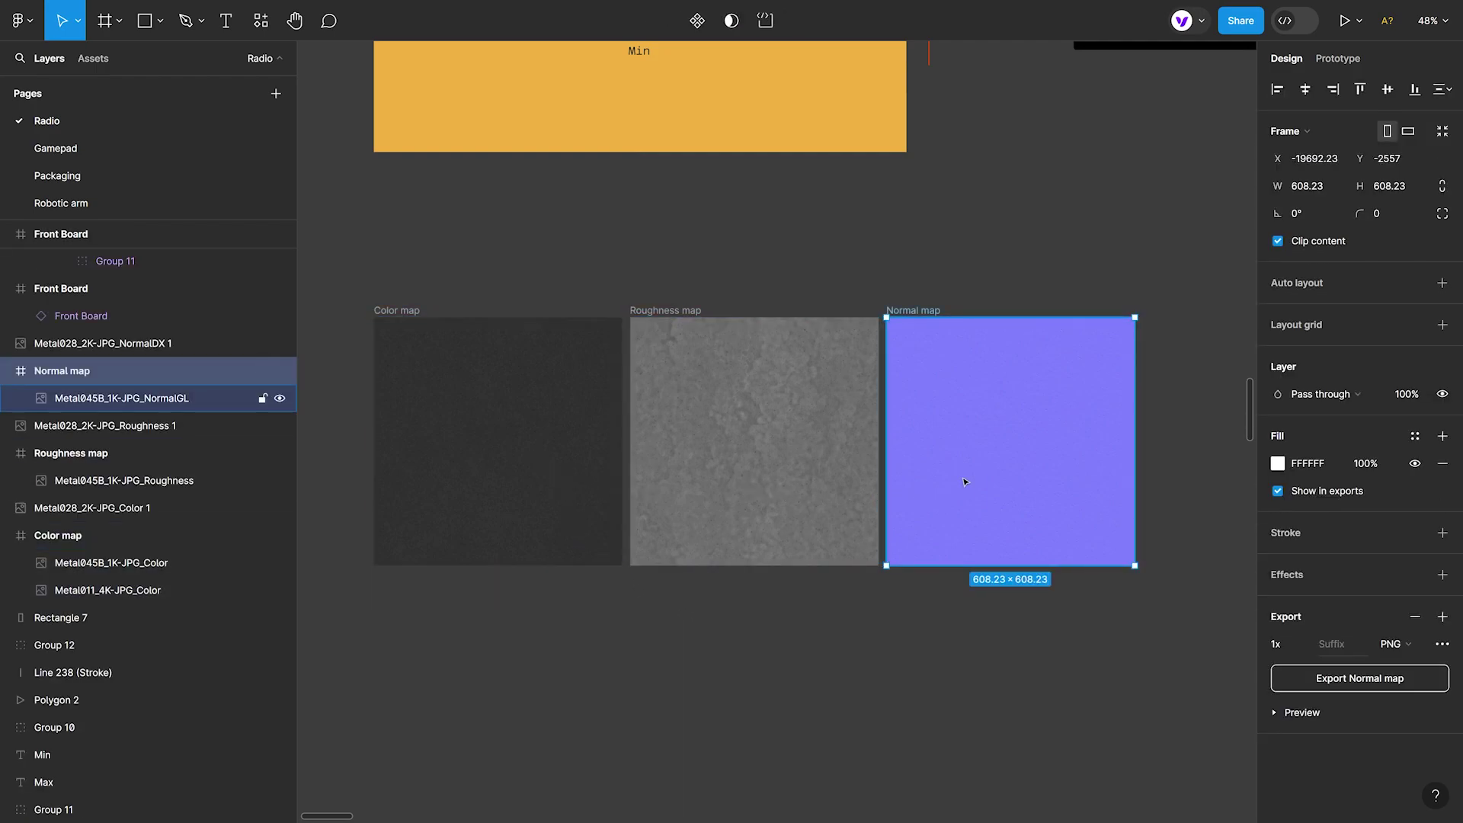
pyautogui.click(505, 421)
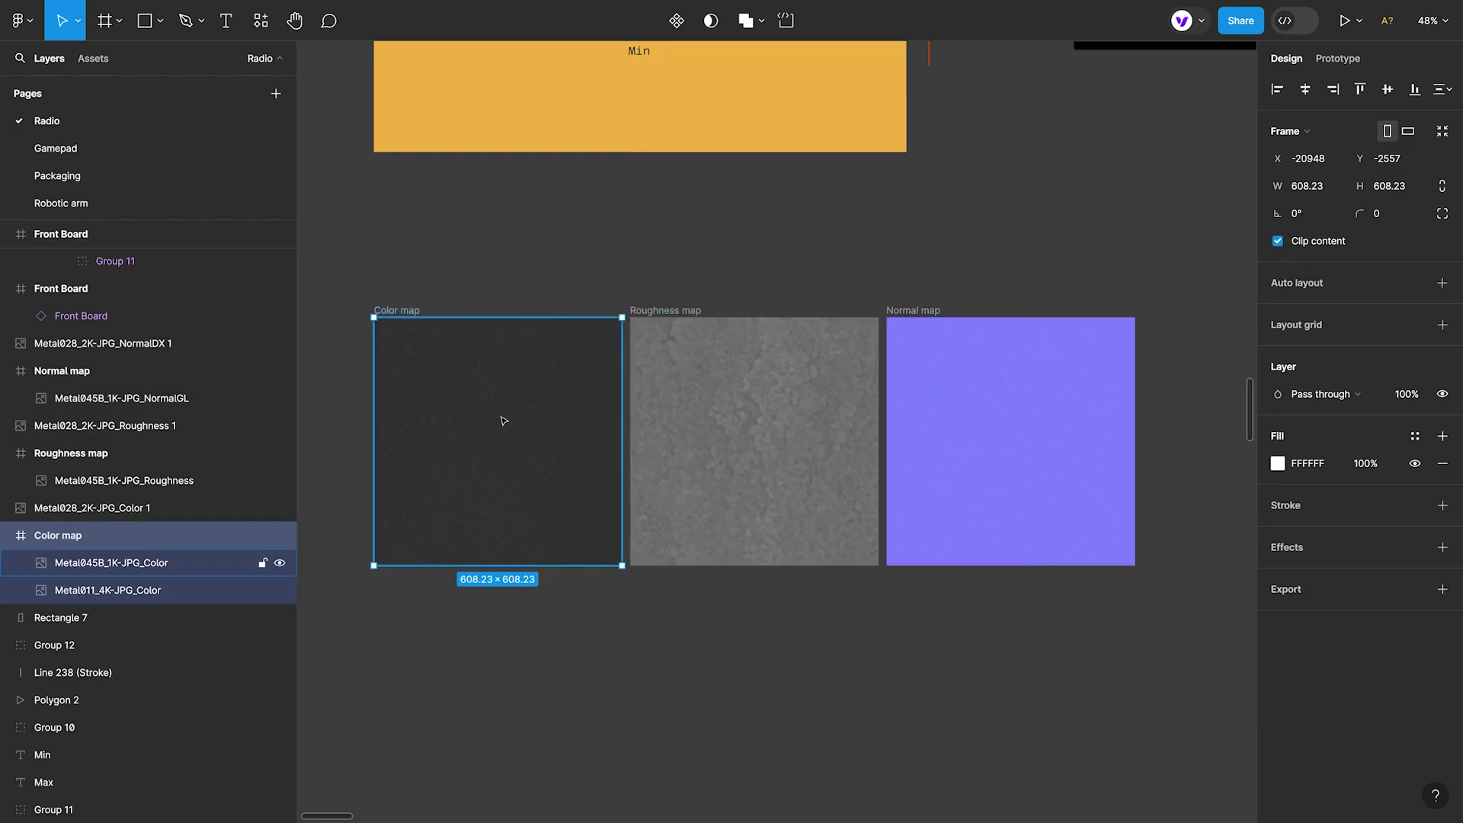
pyautogui.rightClick(401, 313)
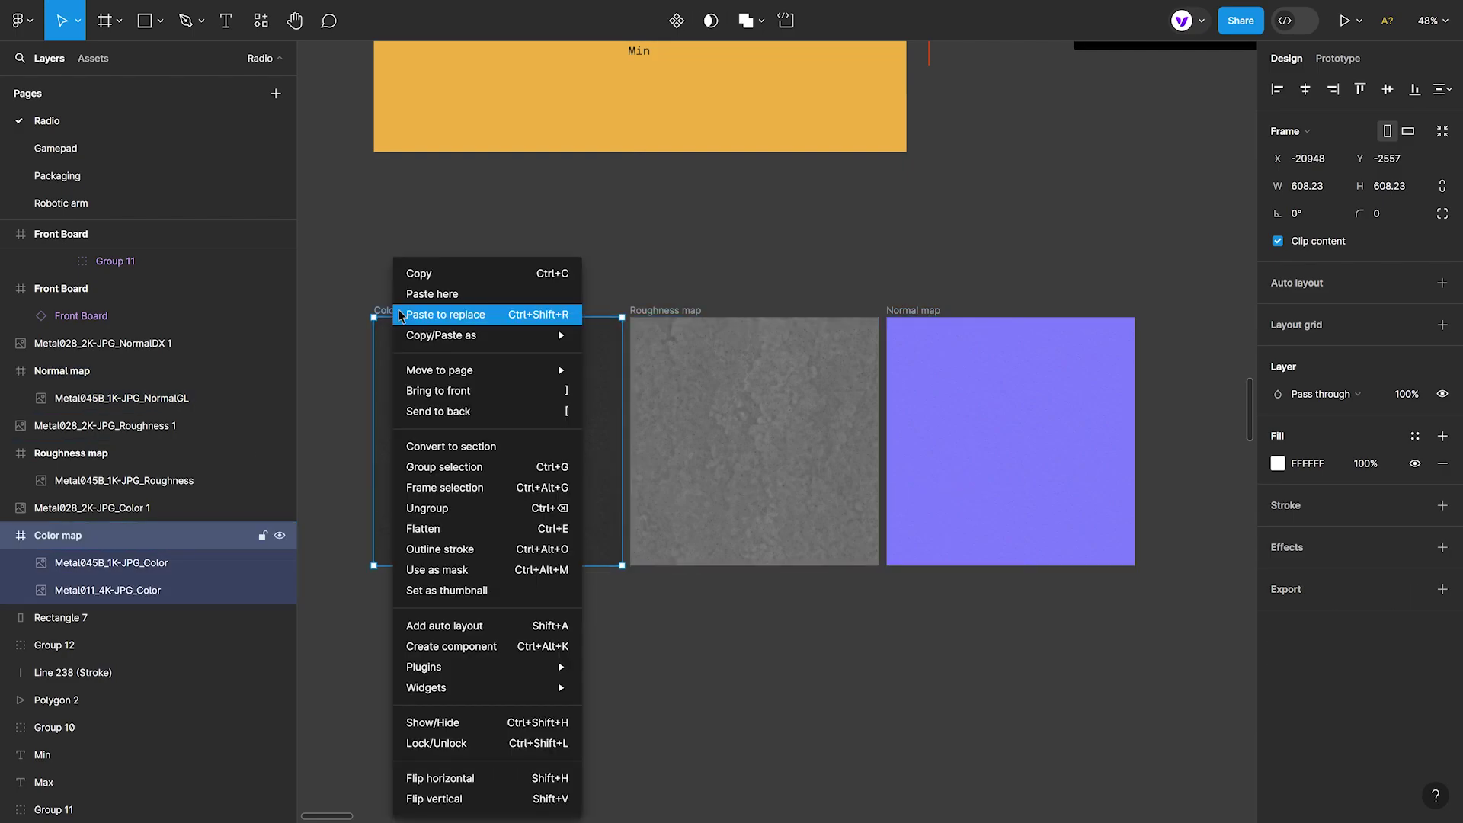
pyautogui.moveTo(472, 335)
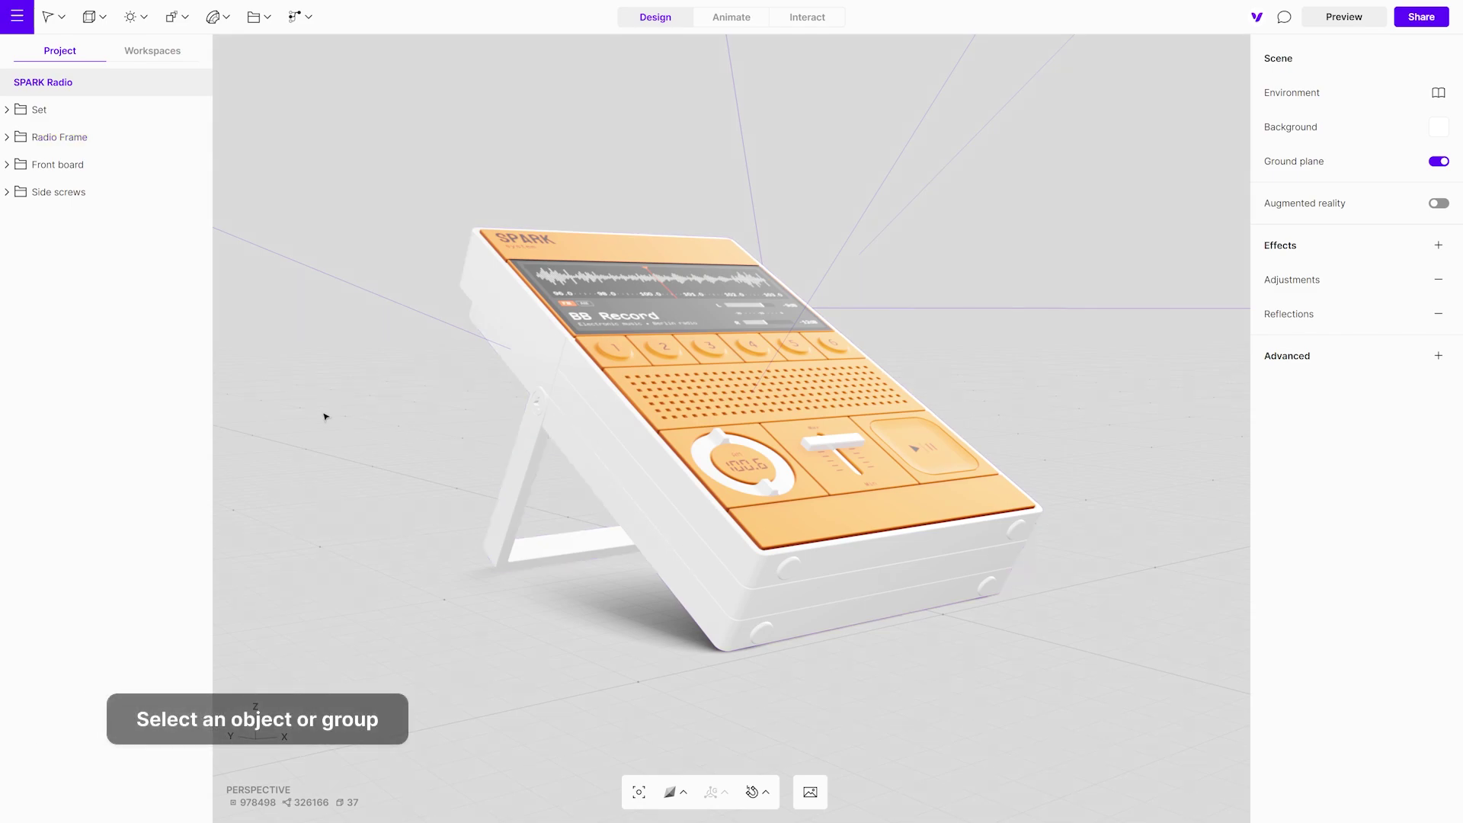
# Step: Expand Radio Frame and Body Frame and check the material on each body part
pyautogui.click(7, 138)
pyautogui.click(22, 165)
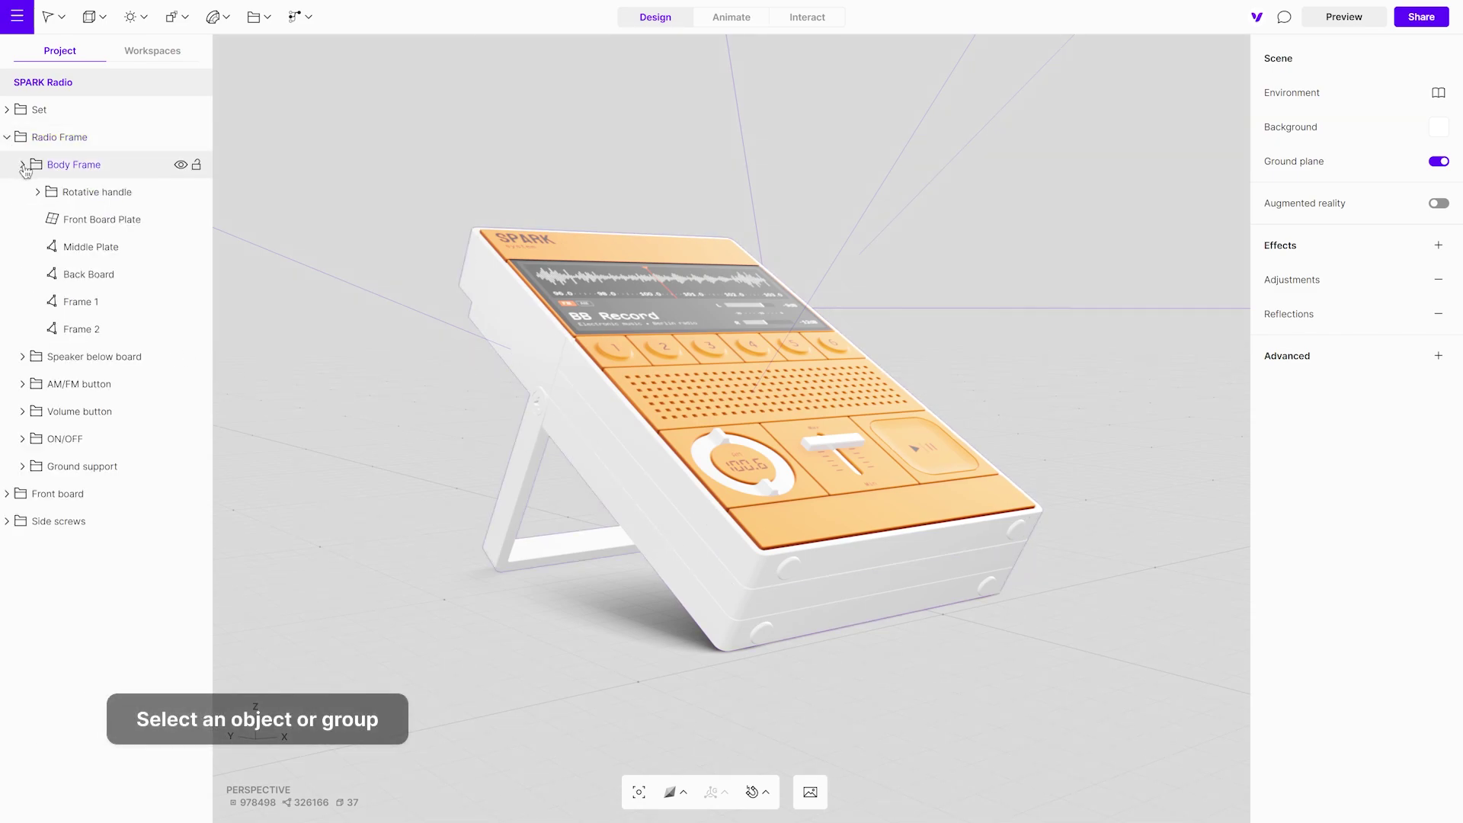
pyautogui.click(48, 168)
pyautogui.click(92, 219)
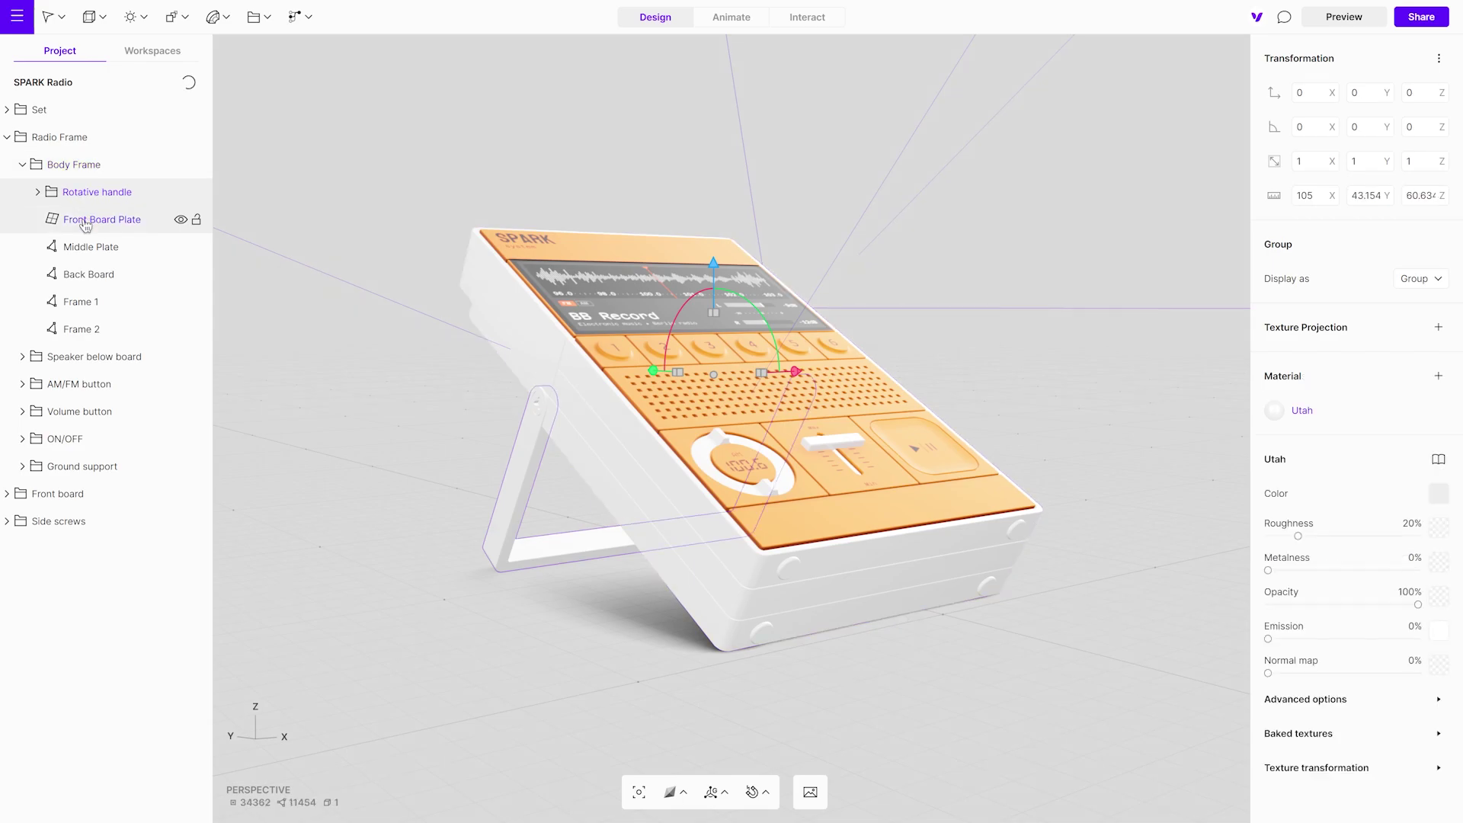
pyautogui.click(84, 250)
pyautogui.click(85, 274)
pyautogui.click(83, 302)
pyautogui.click(84, 329)
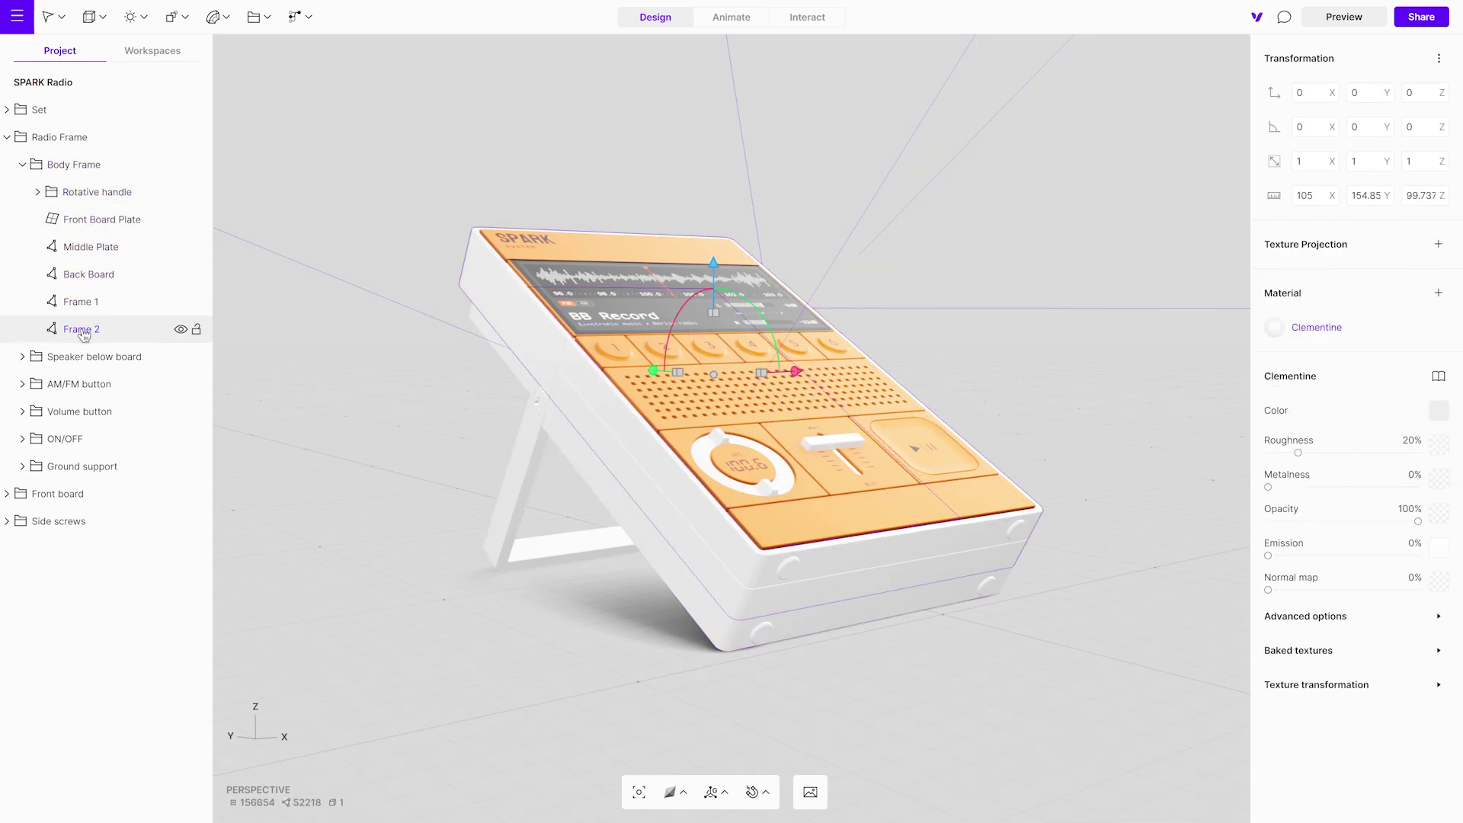
# Step: Merge the whole Body Frame group's materials into one new material, Crazy Dream
pyautogui.click(93, 167)
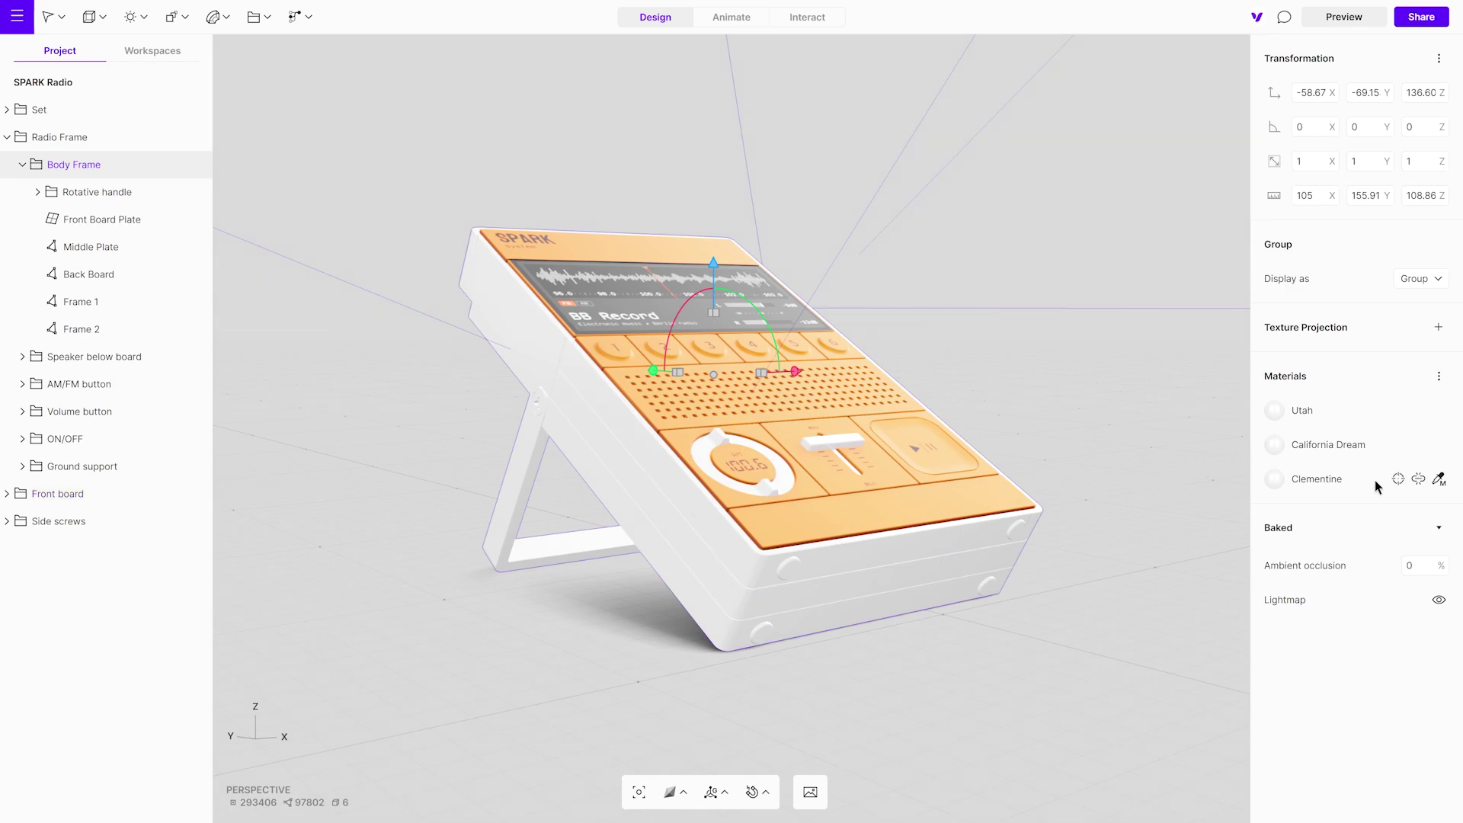
pyautogui.click(1439, 377)
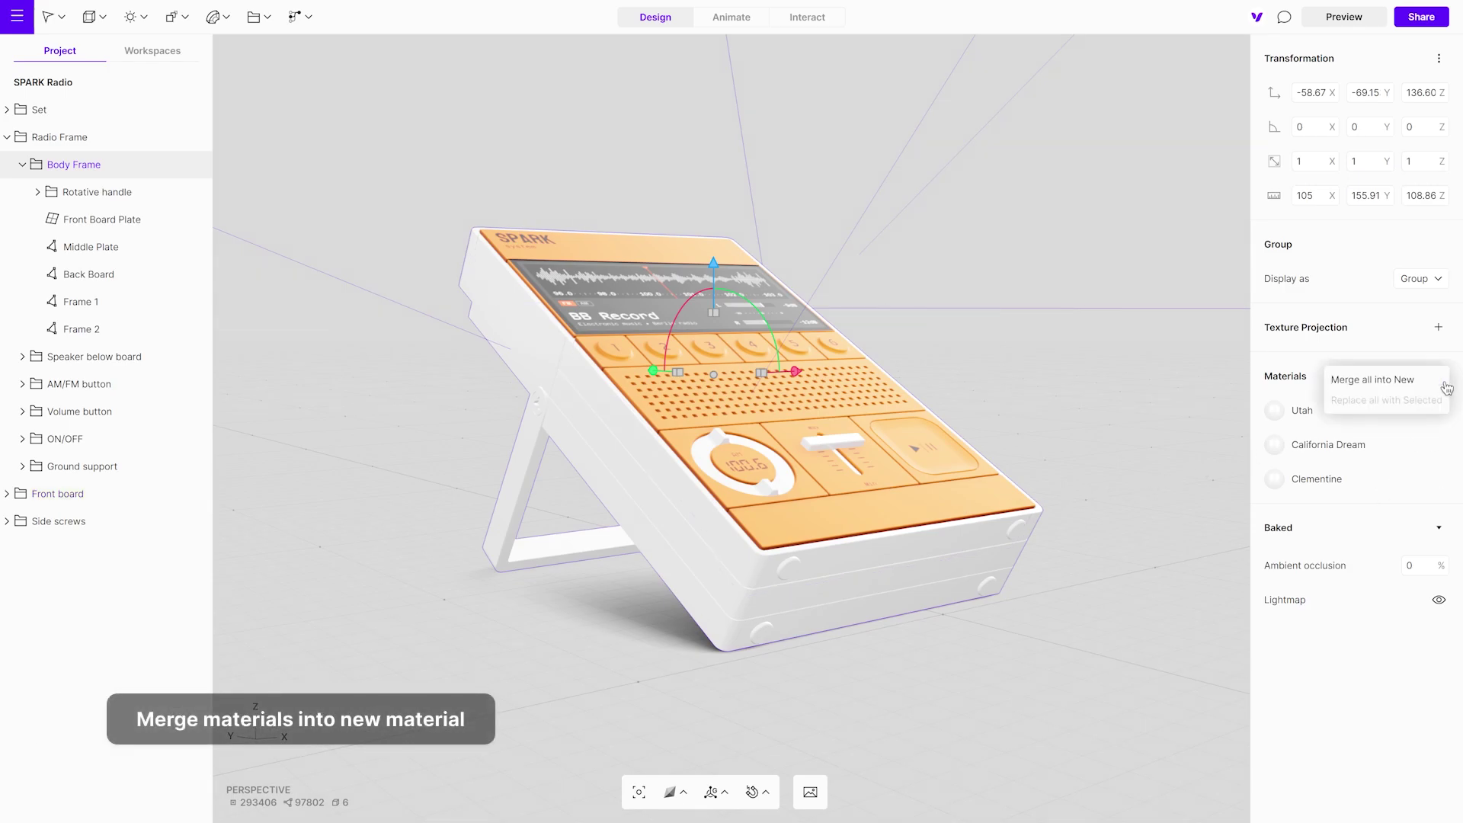
pyautogui.click(1369, 382)
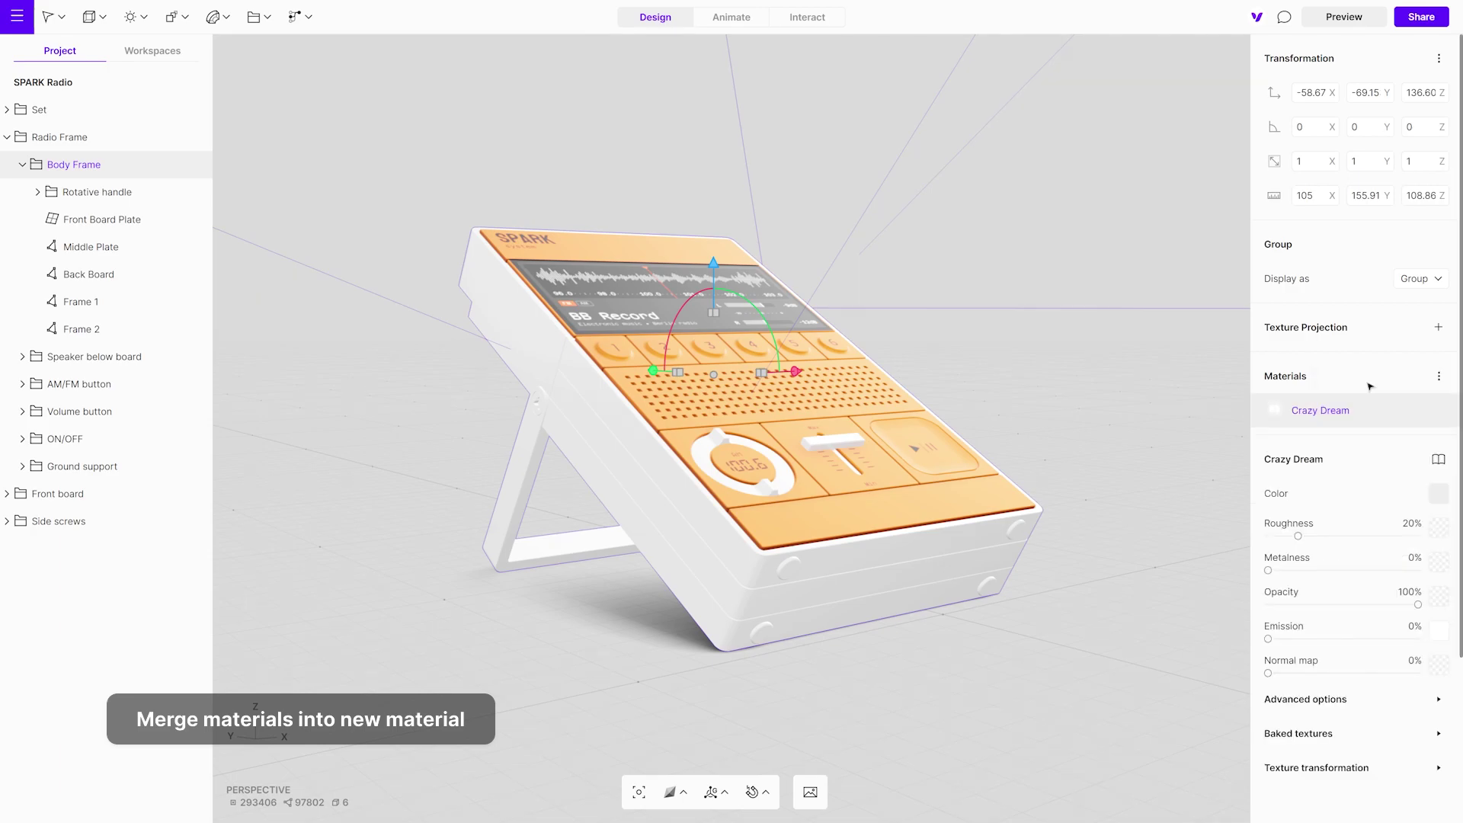
# Step: Add a cube texture projection to the Body Frame group
pyautogui.click(1438, 329)
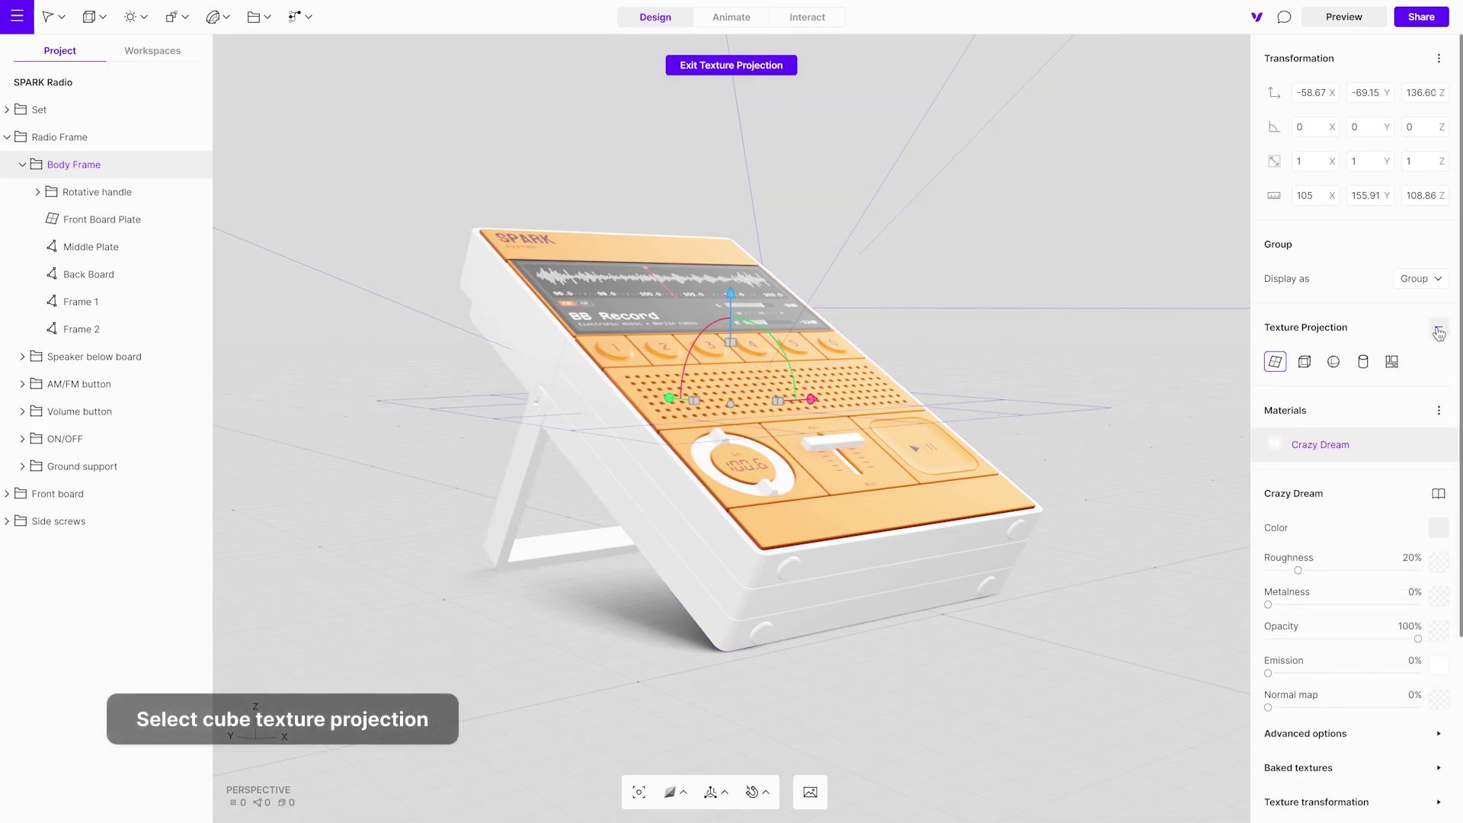
pyautogui.click(1306, 362)
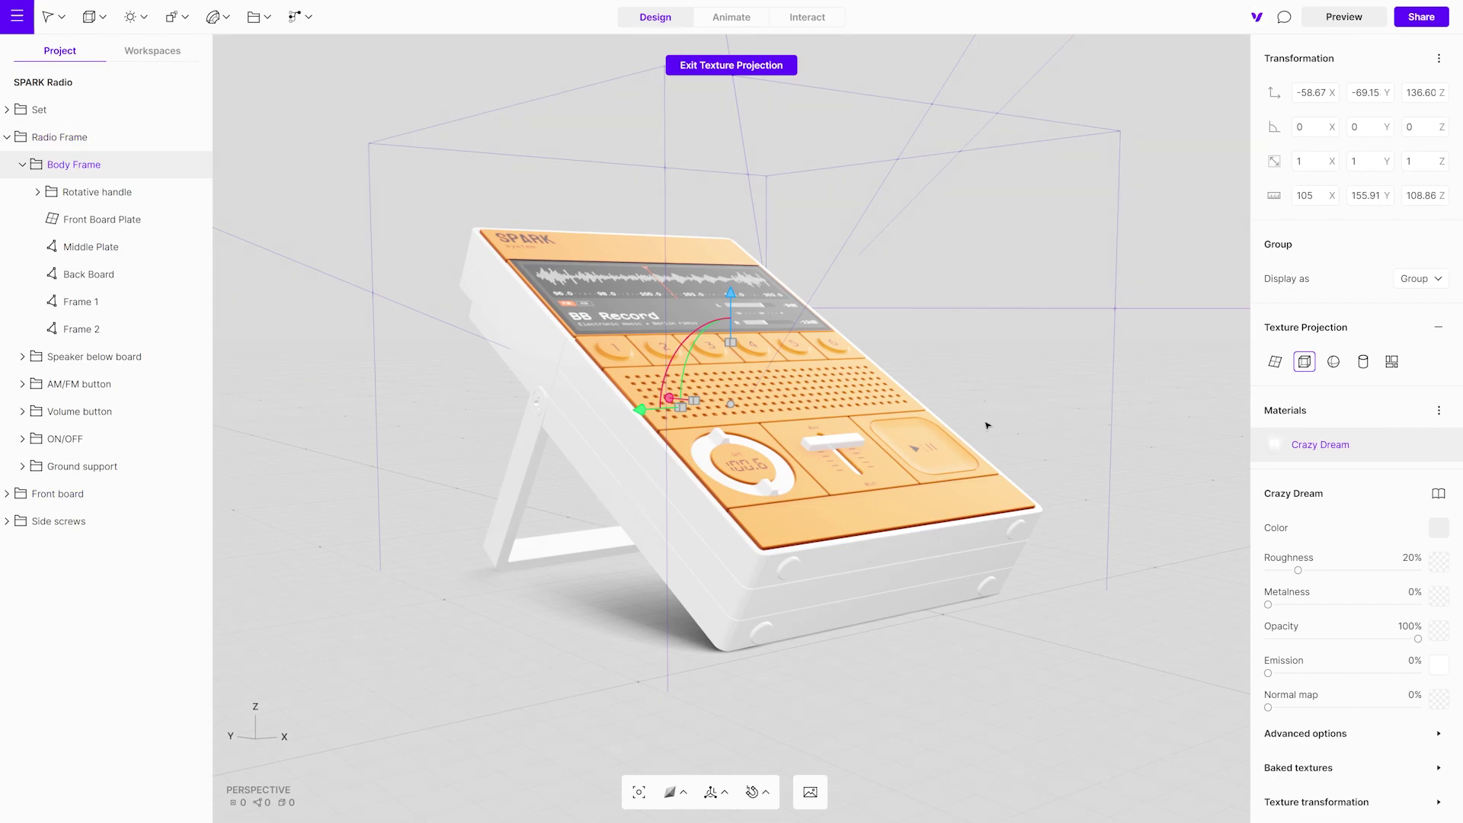
pyautogui.click(1438, 530)
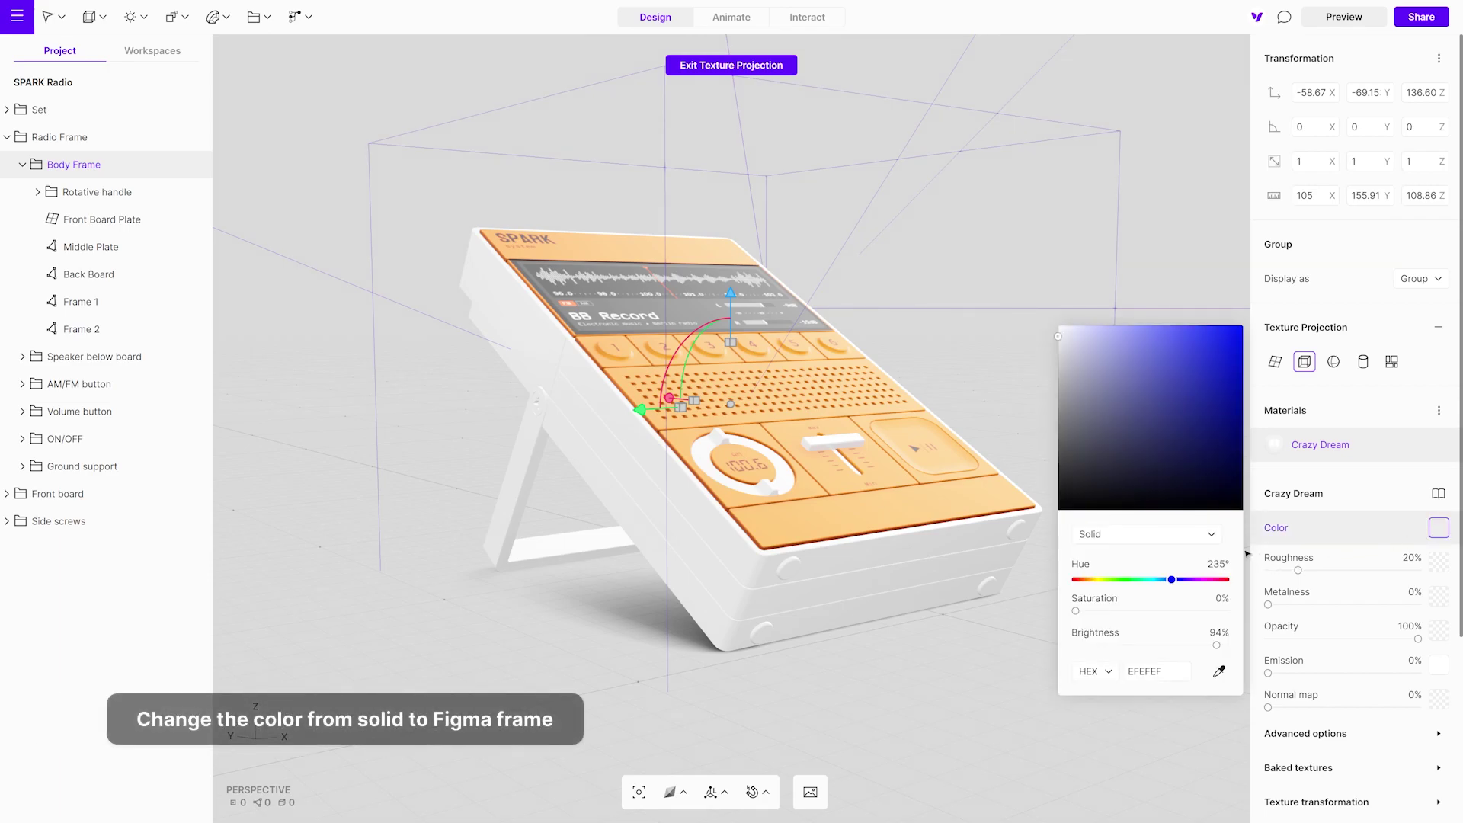
# Step: Link Crazy Dream's colour, roughness and normal map to the copied Figma texture frames
pyautogui.click(1215, 542)
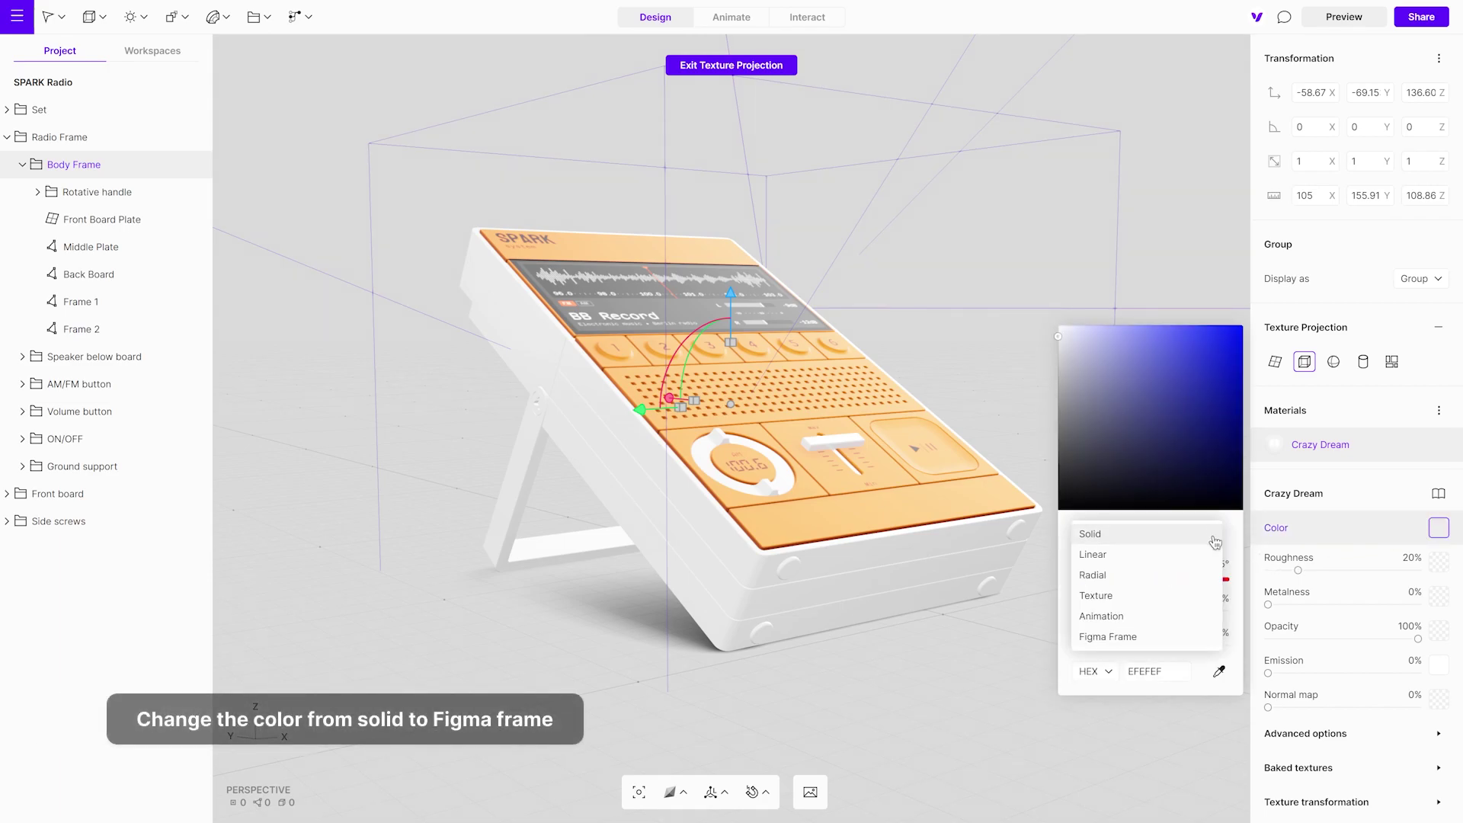
pyautogui.click(1135, 634)
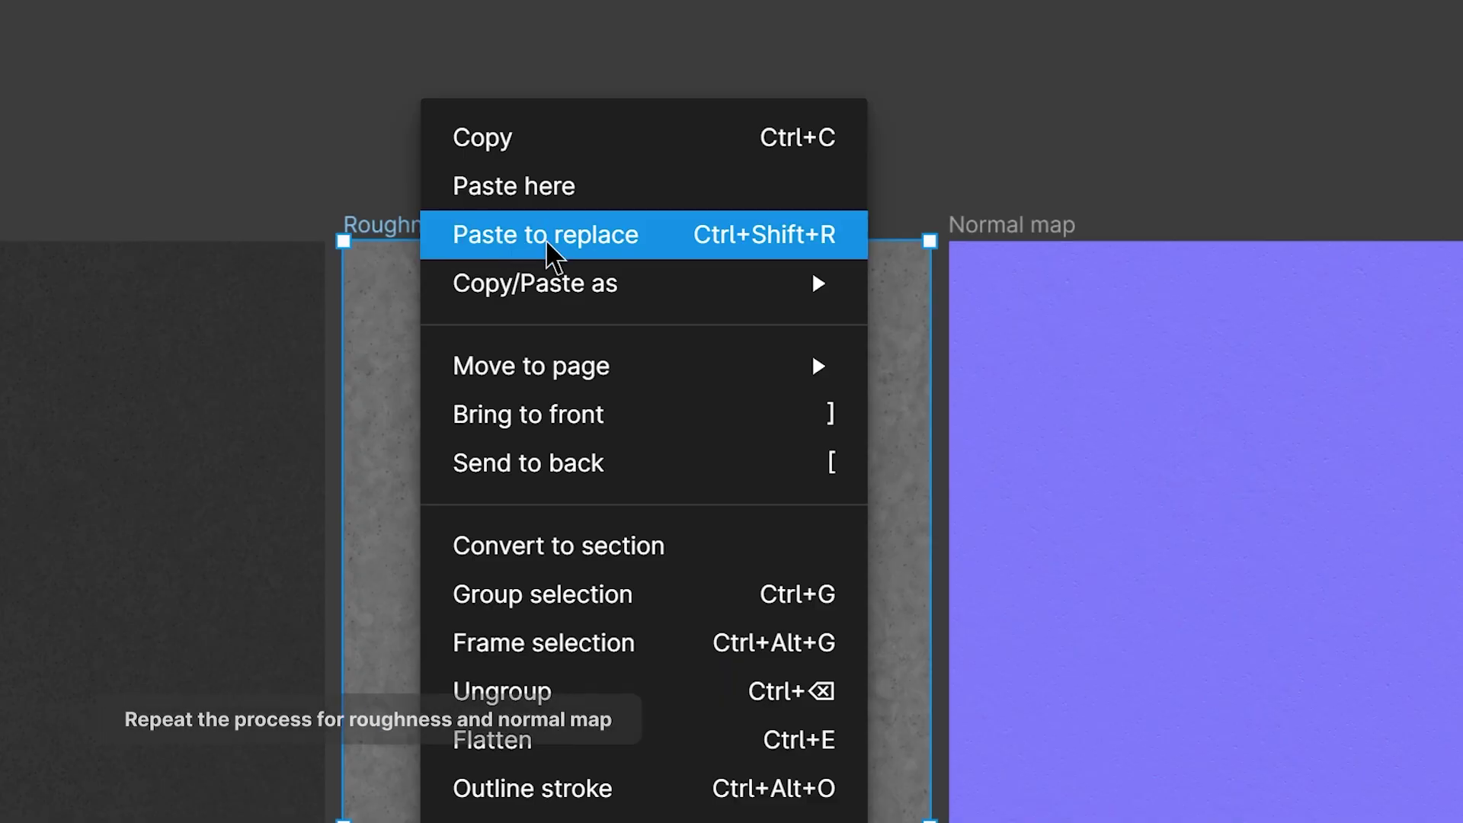
pyautogui.moveTo(591, 289)
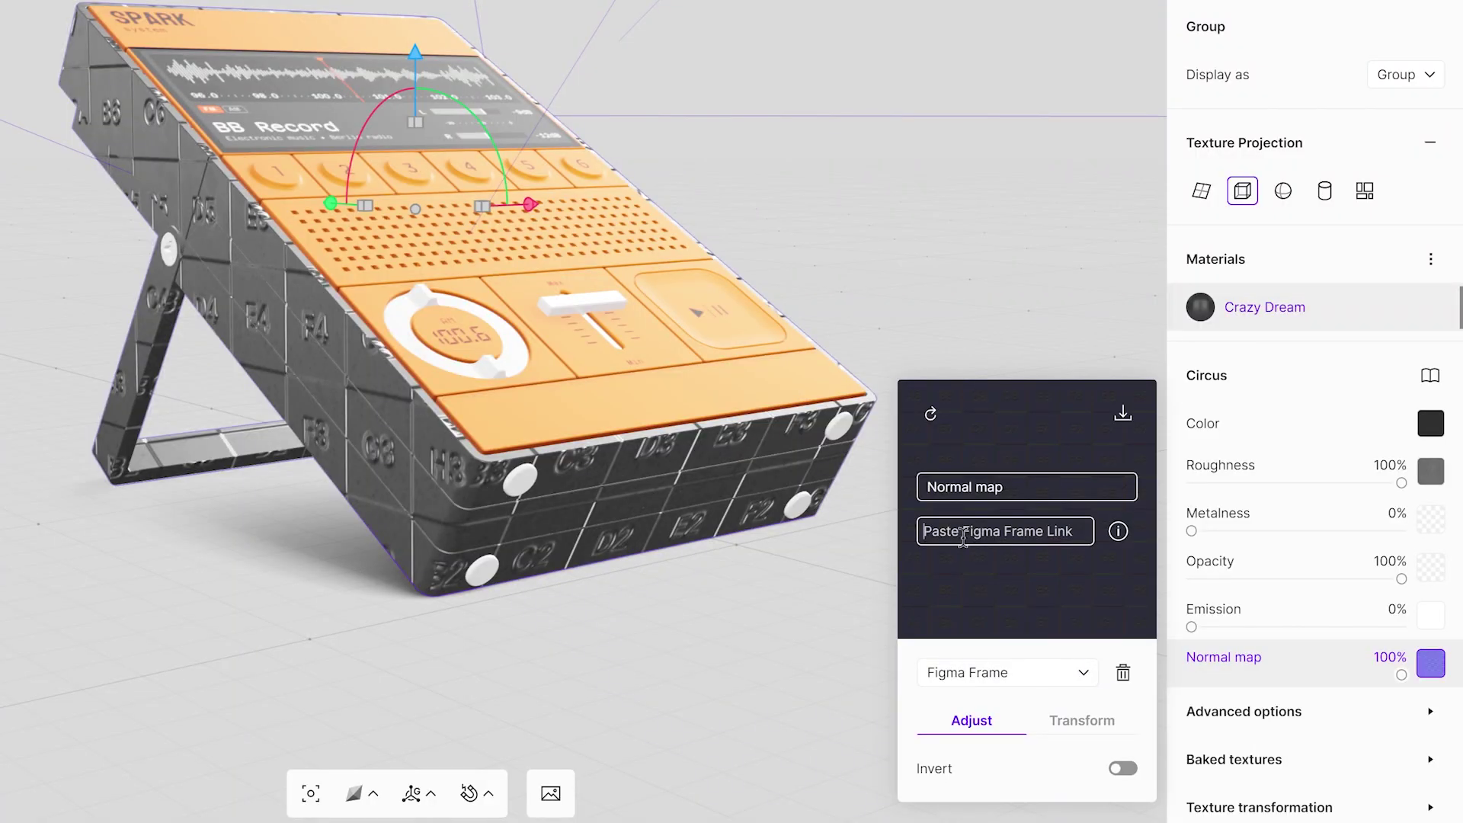
pyautogui.hotkey('ctrl', 'v')
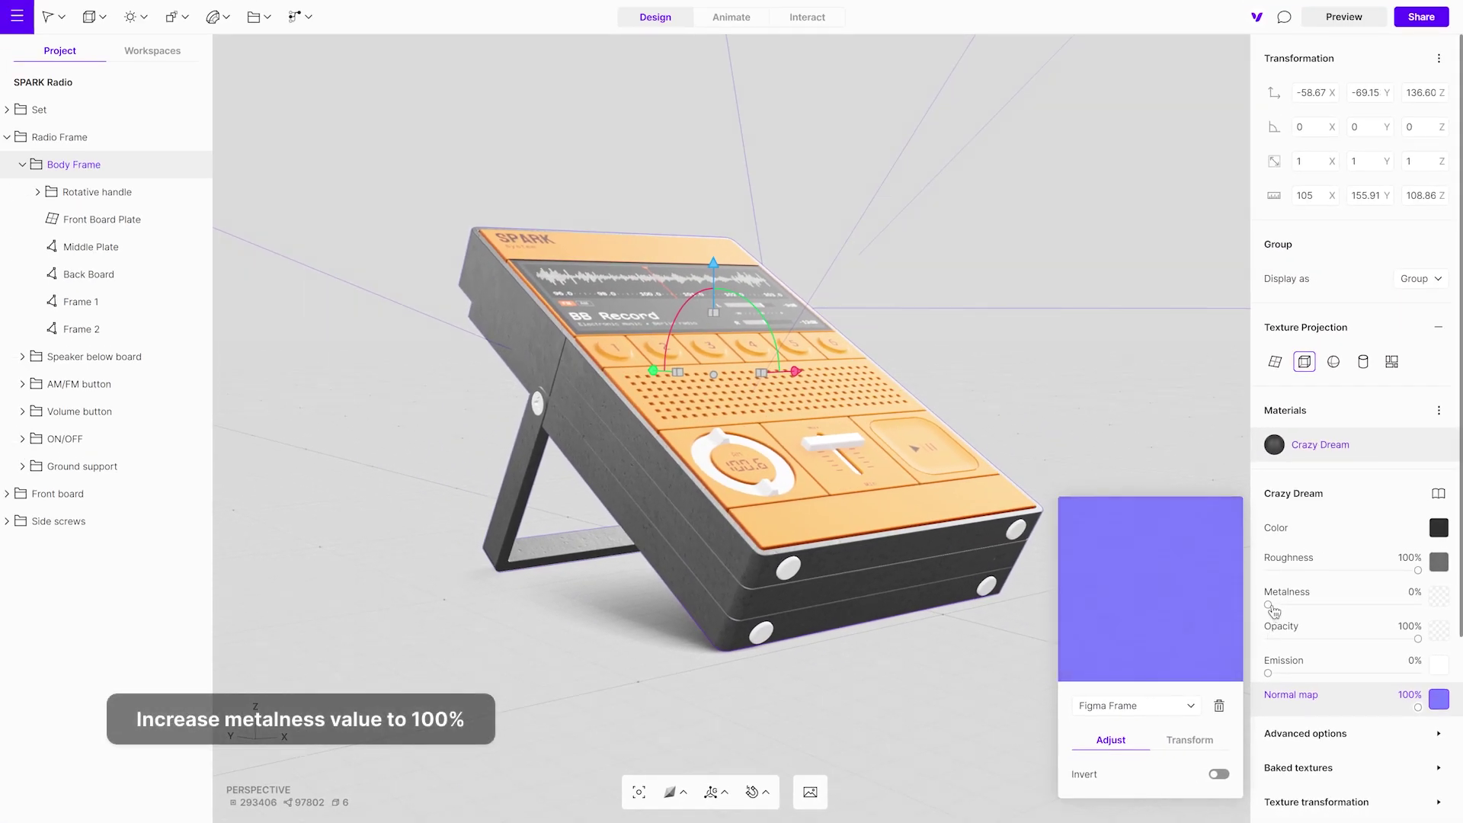
# Step: Raise Crazy Dream's metalness and view the radio from the side and below
pyautogui.moveTo(1269, 605); pyautogui.dragTo(1454, 605)
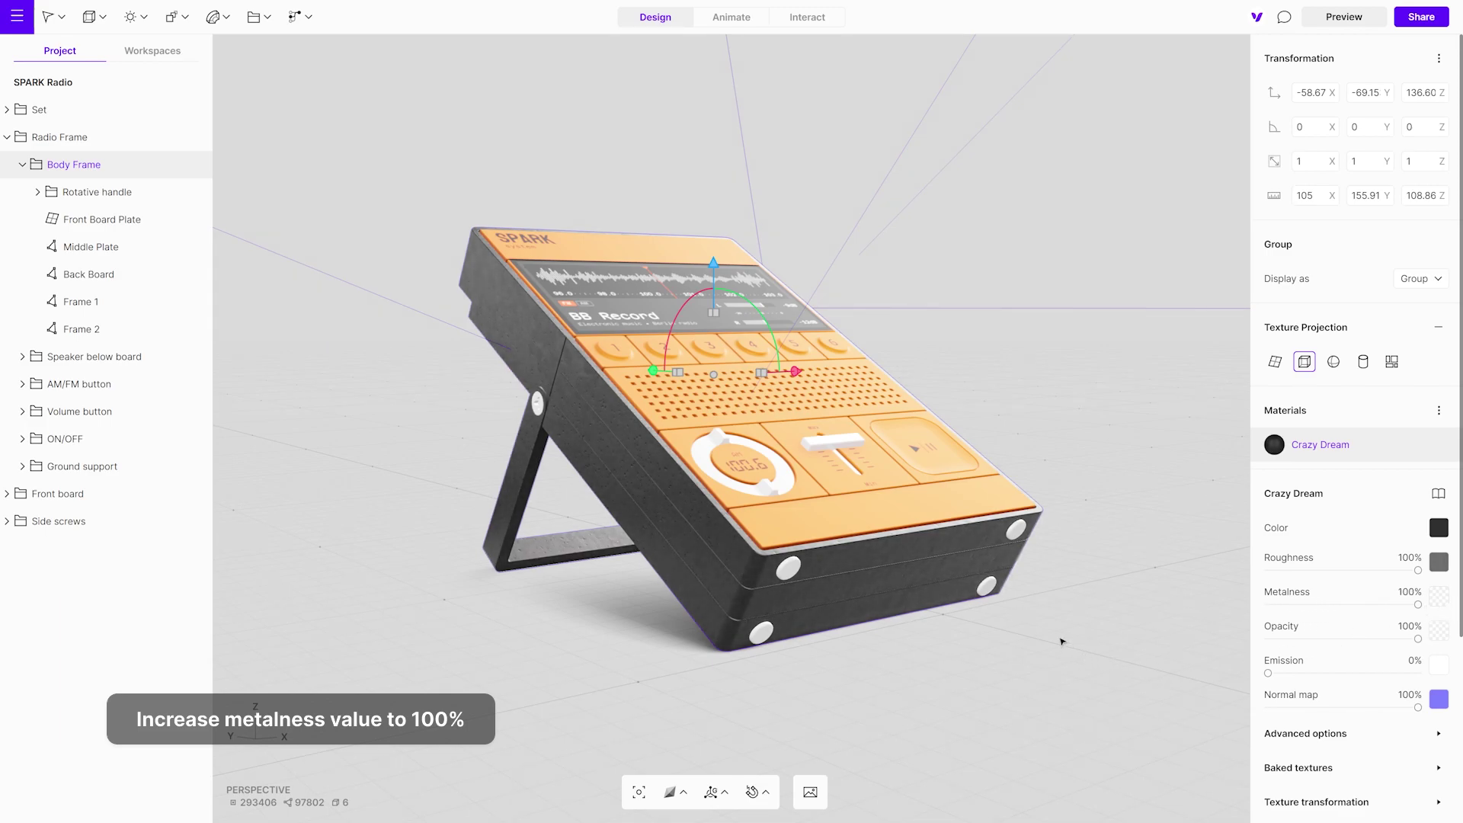
pyautogui.scroll(5, 895, 579)
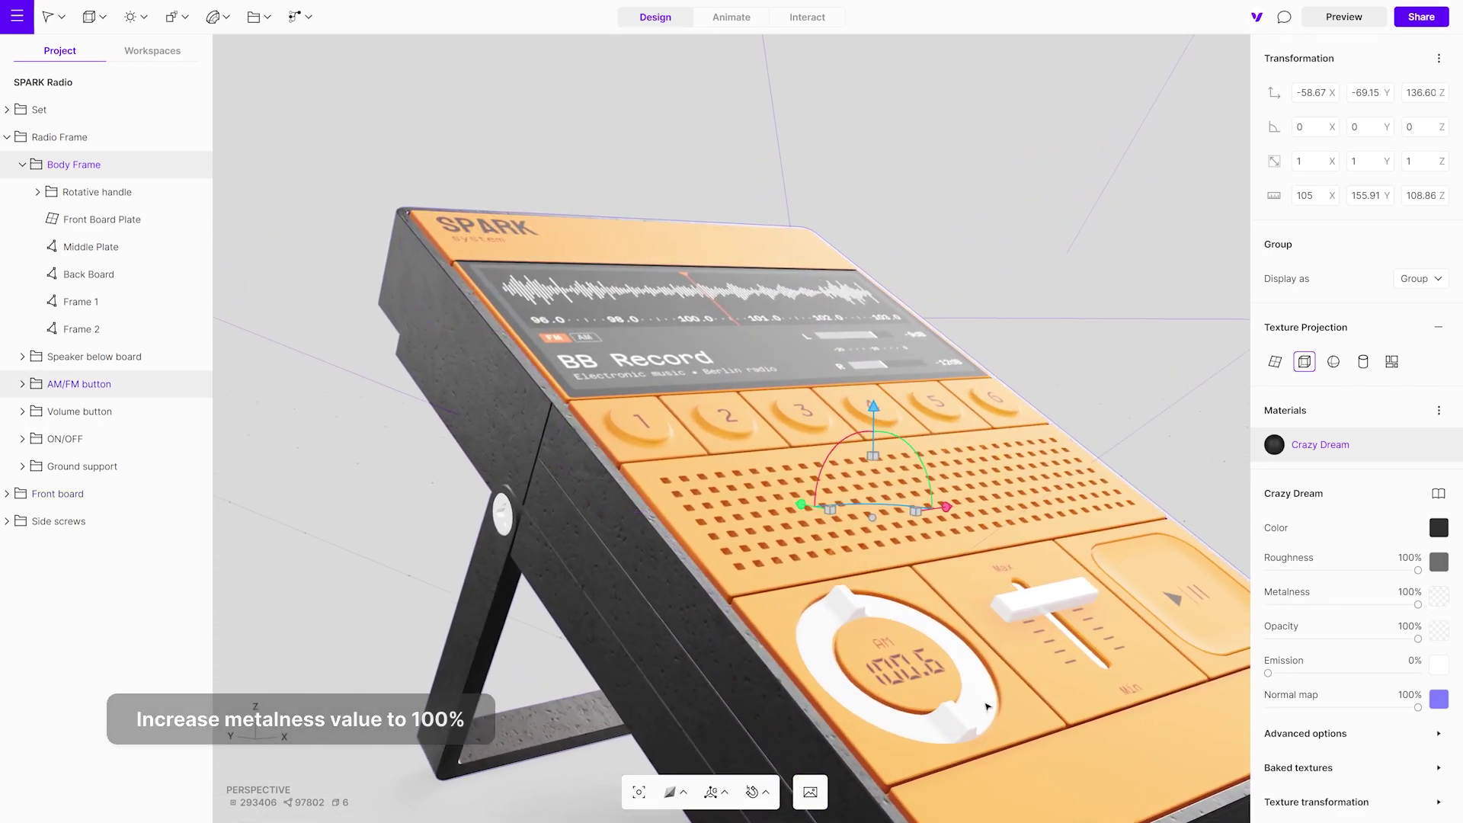
pyautogui.moveTo(987, 707); pyautogui.dragTo(633, 446)
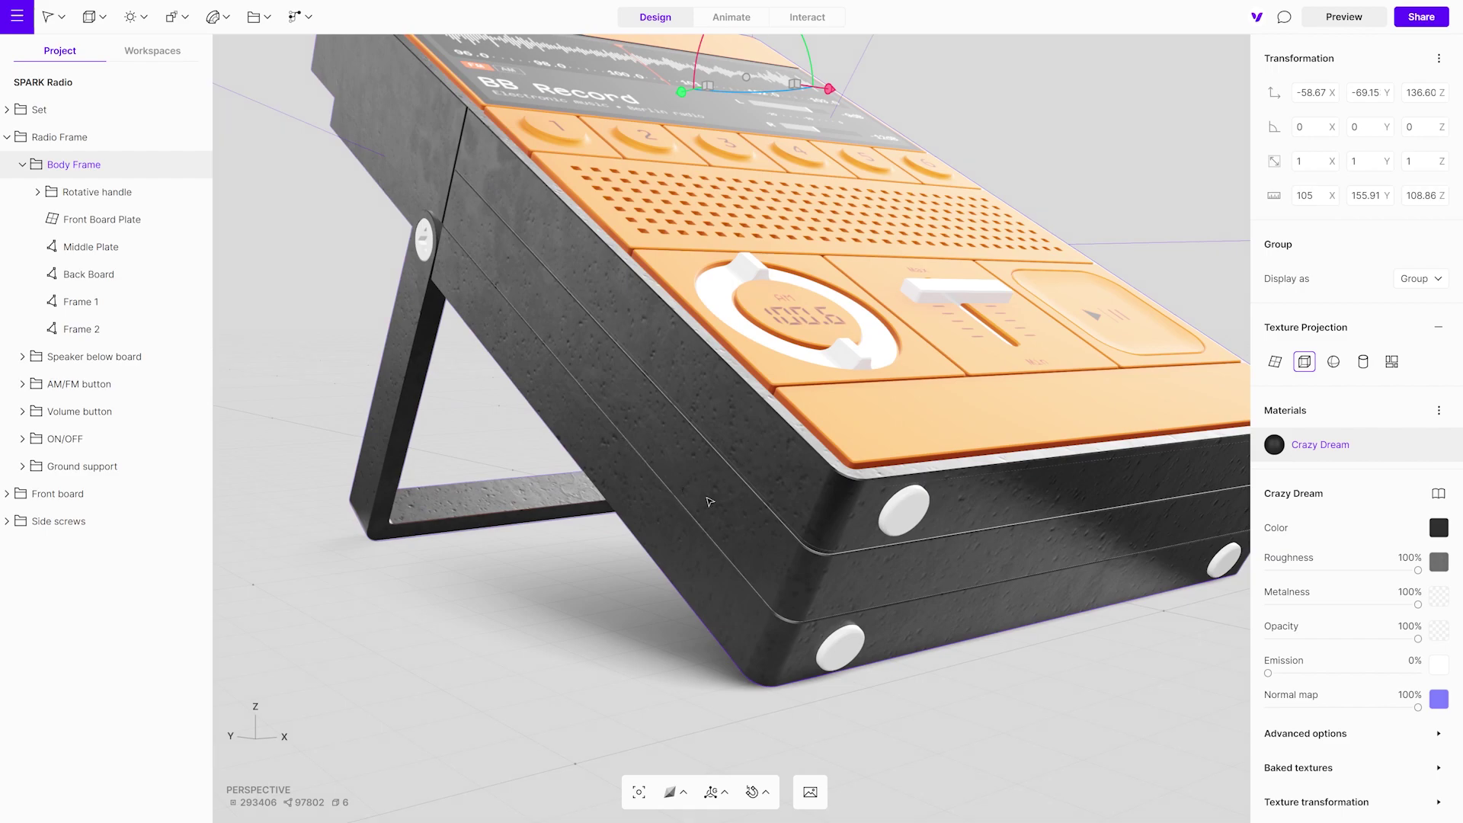
pyautogui.scroll(-3, 1377, 508)
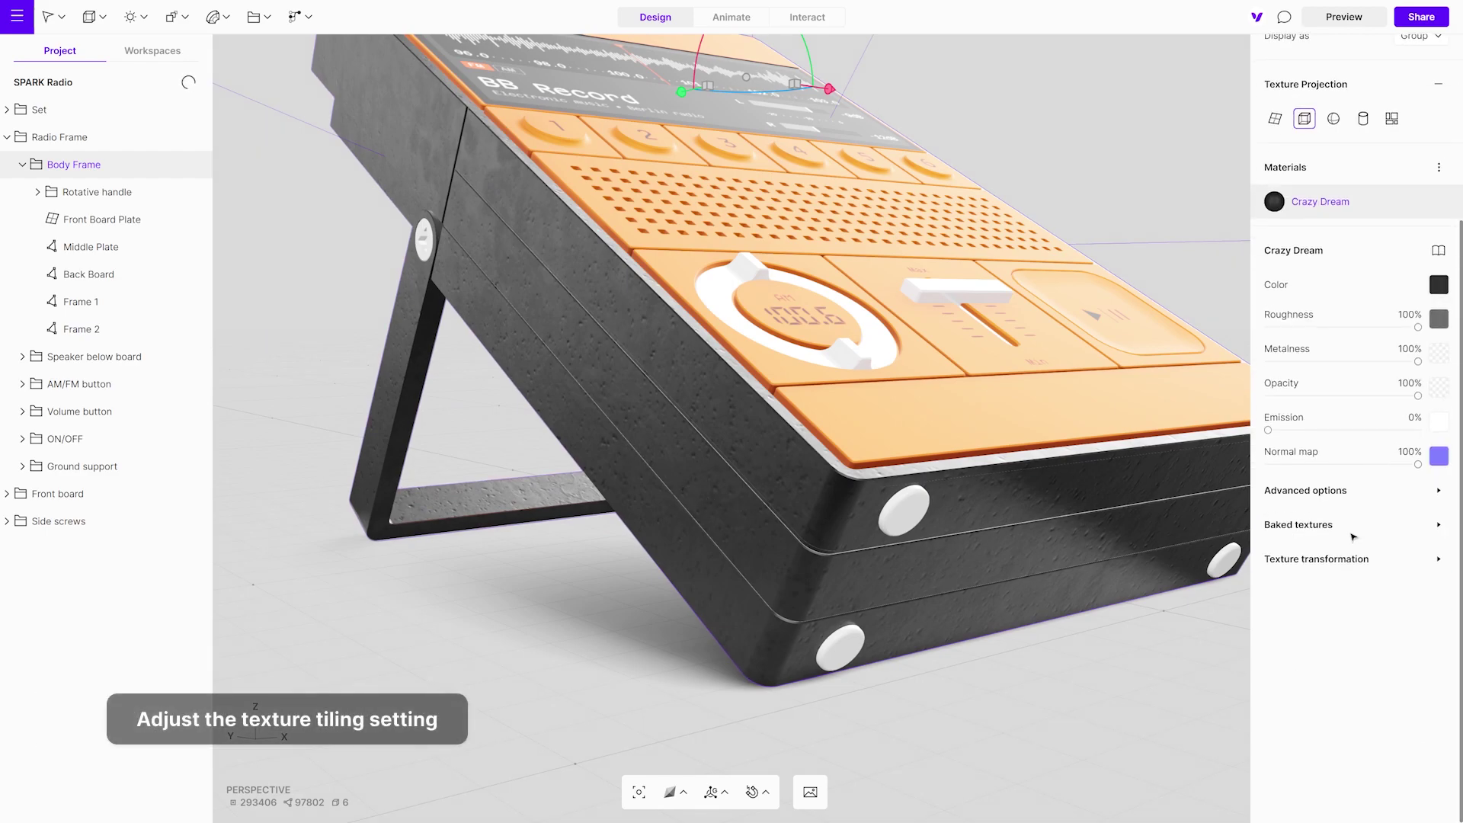
# Step: Set the Crazy Dream texture tiling to 5 × 5 and inspect the body's side and stand
pyautogui.click(1356, 560)
pyautogui.click(1370, 597)
pyautogui.write('5')
pyautogui.click(1421, 598)
pyautogui.write('5')
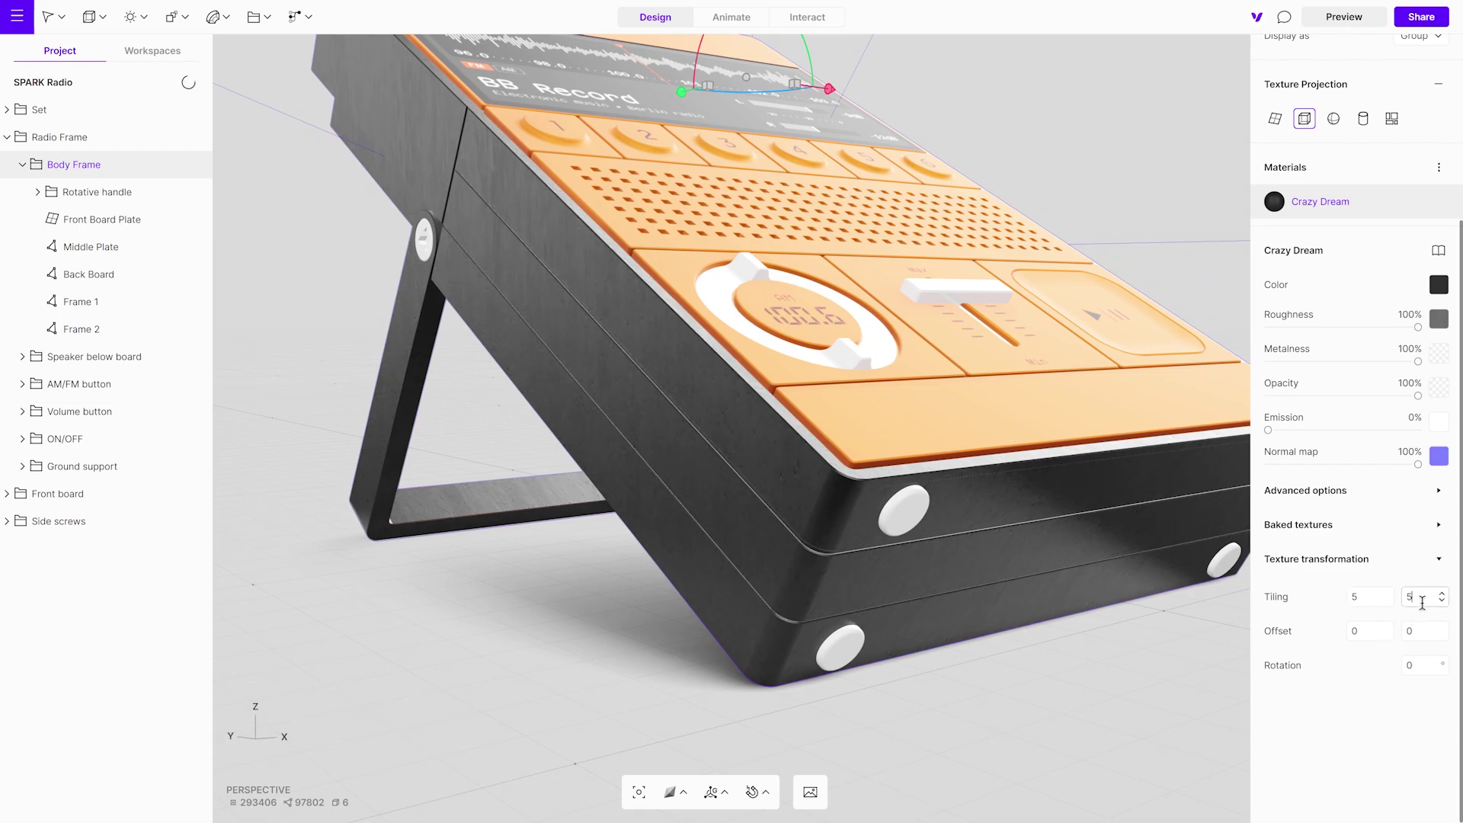
pyautogui.moveTo(1247, 641); pyautogui.dragTo(595, 483)
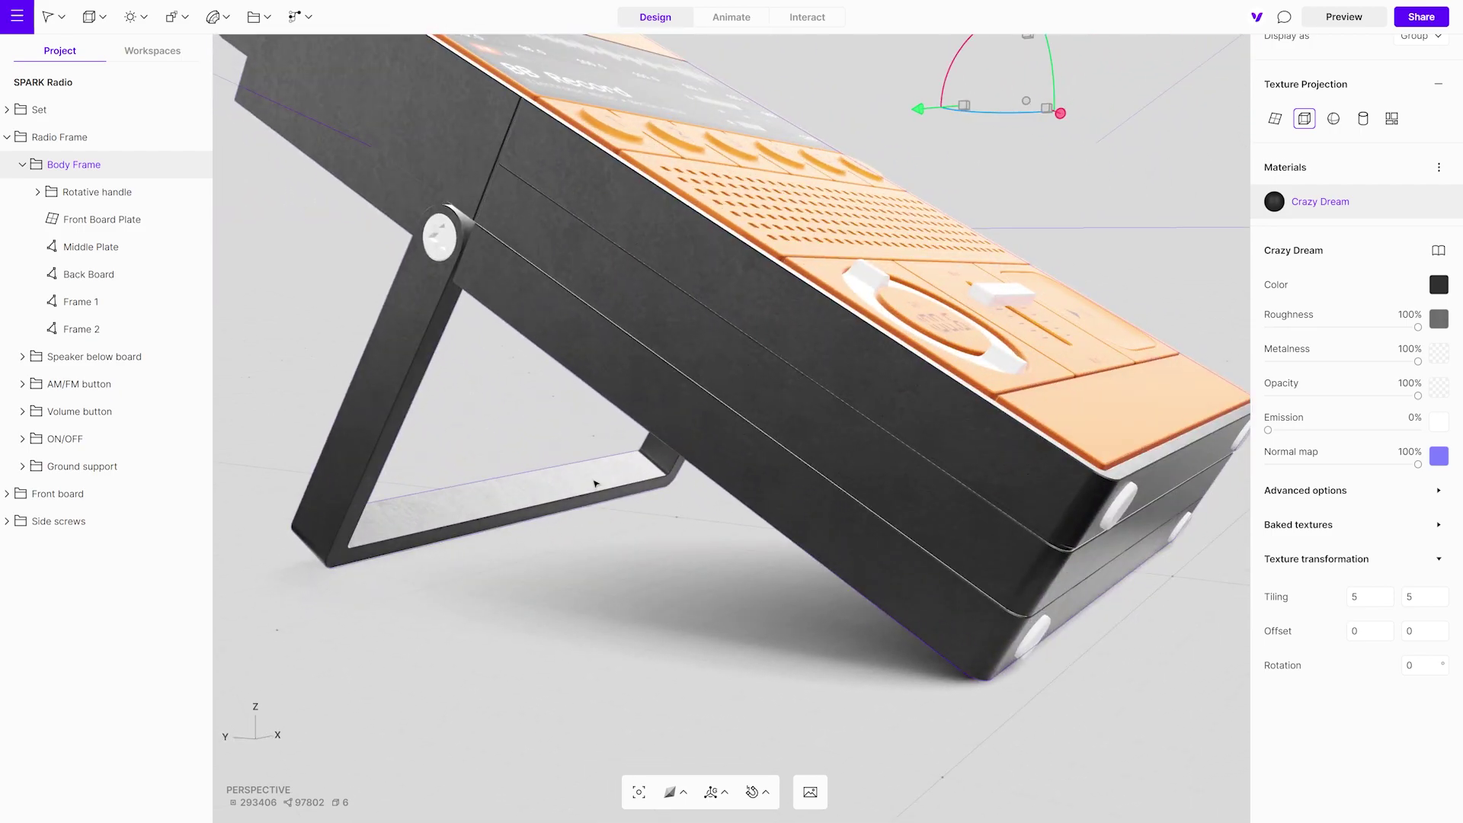
pyautogui.moveTo(1046, 538); pyautogui.dragTo(844, 525)
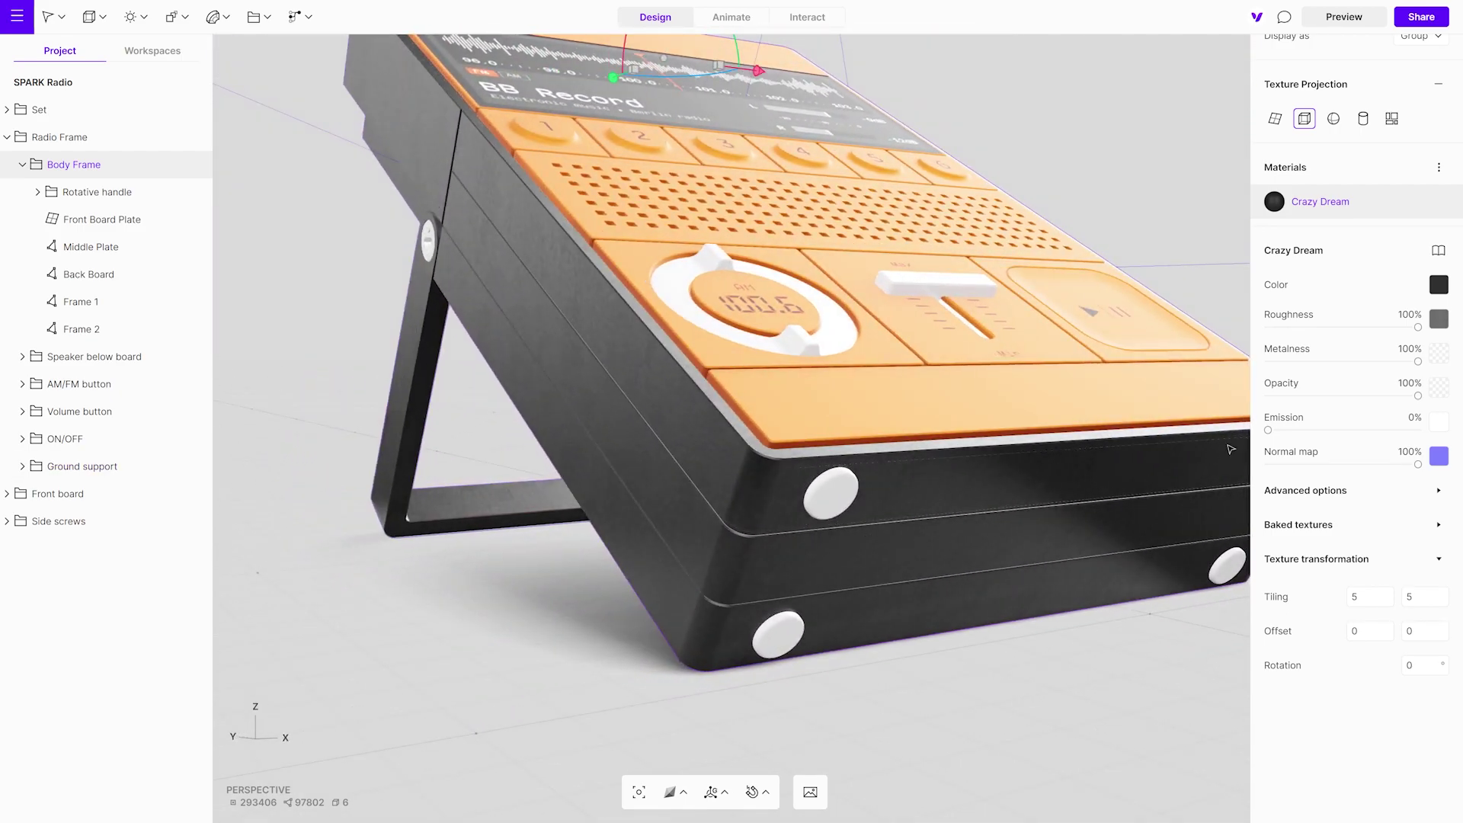
# Step: Set the colour texture's resolution to 128×128
pyautogui.click(1439, 287)
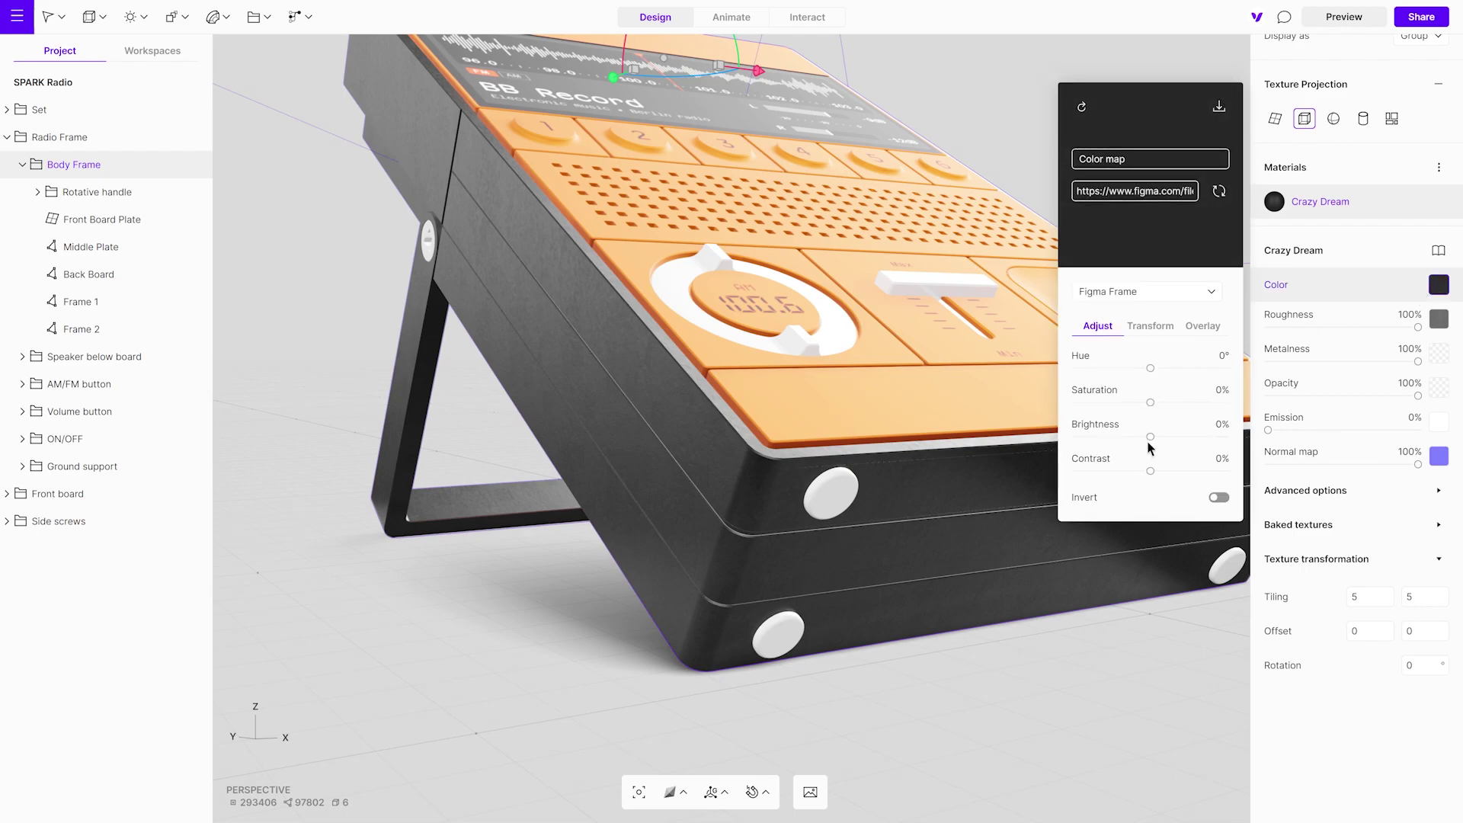
pyautogui.click(1155, 327)
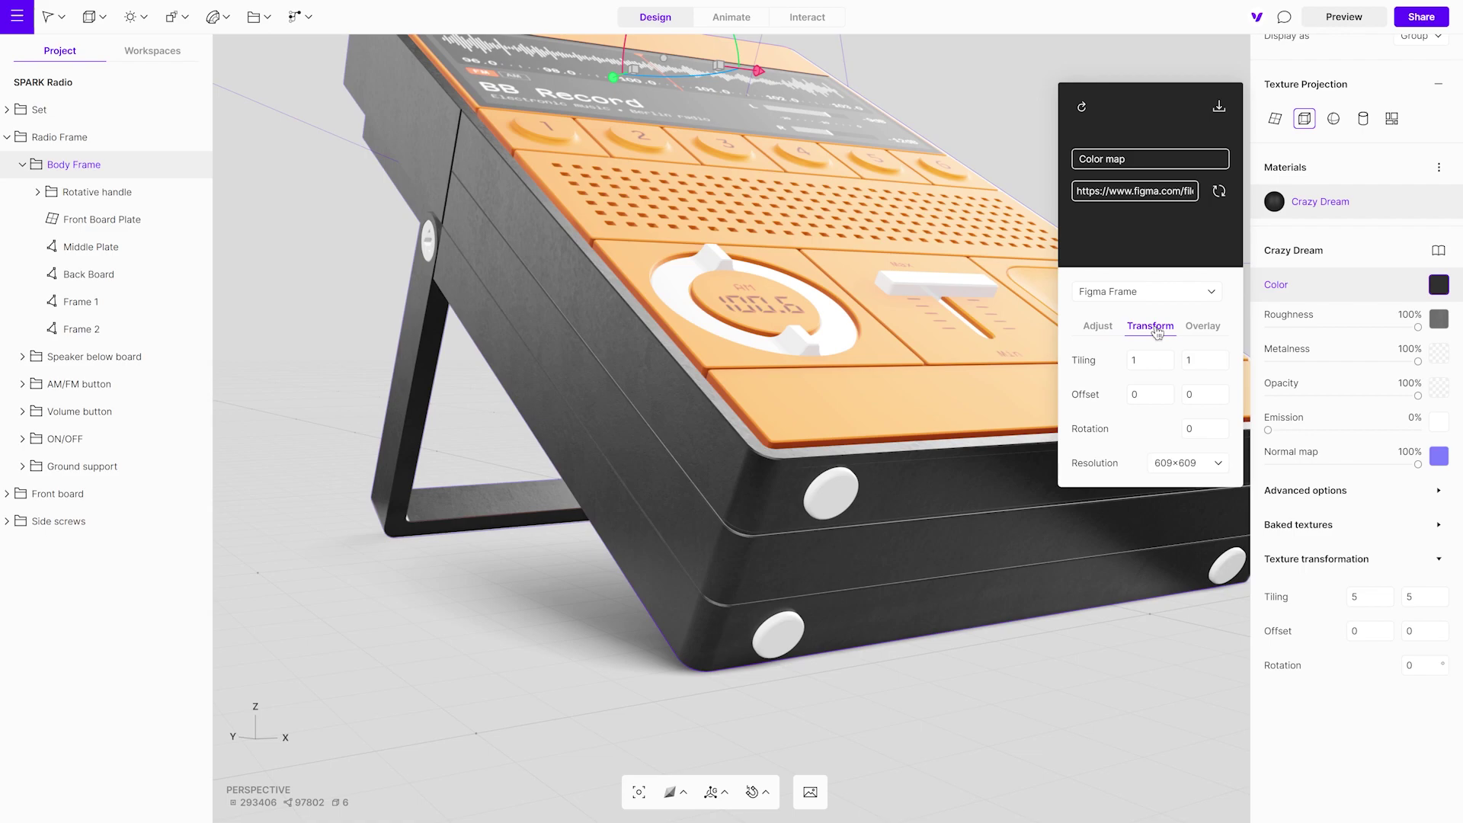
pyautogui.click(1202, 329)
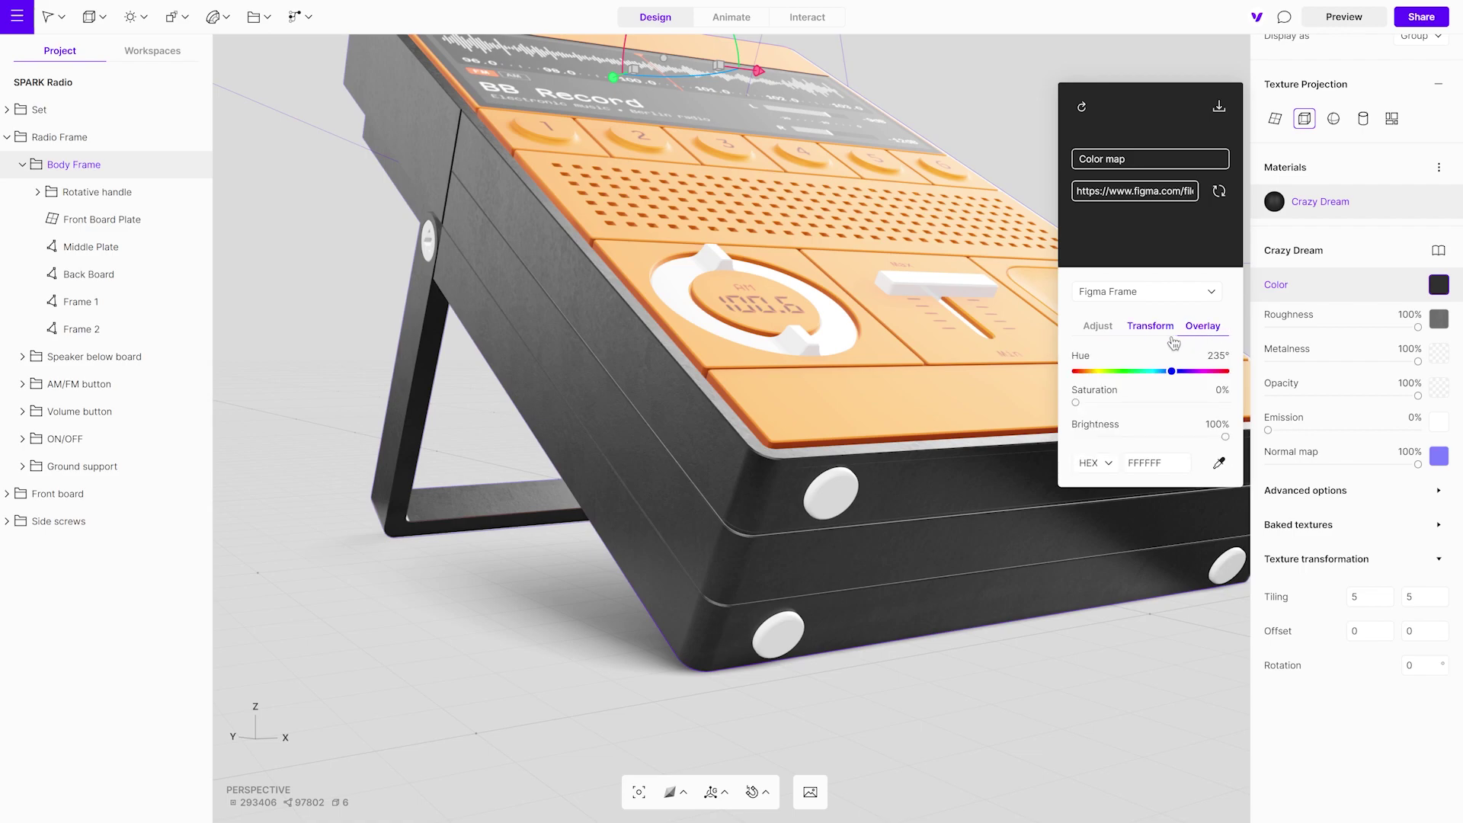
pyautogui.click(1151, 328)
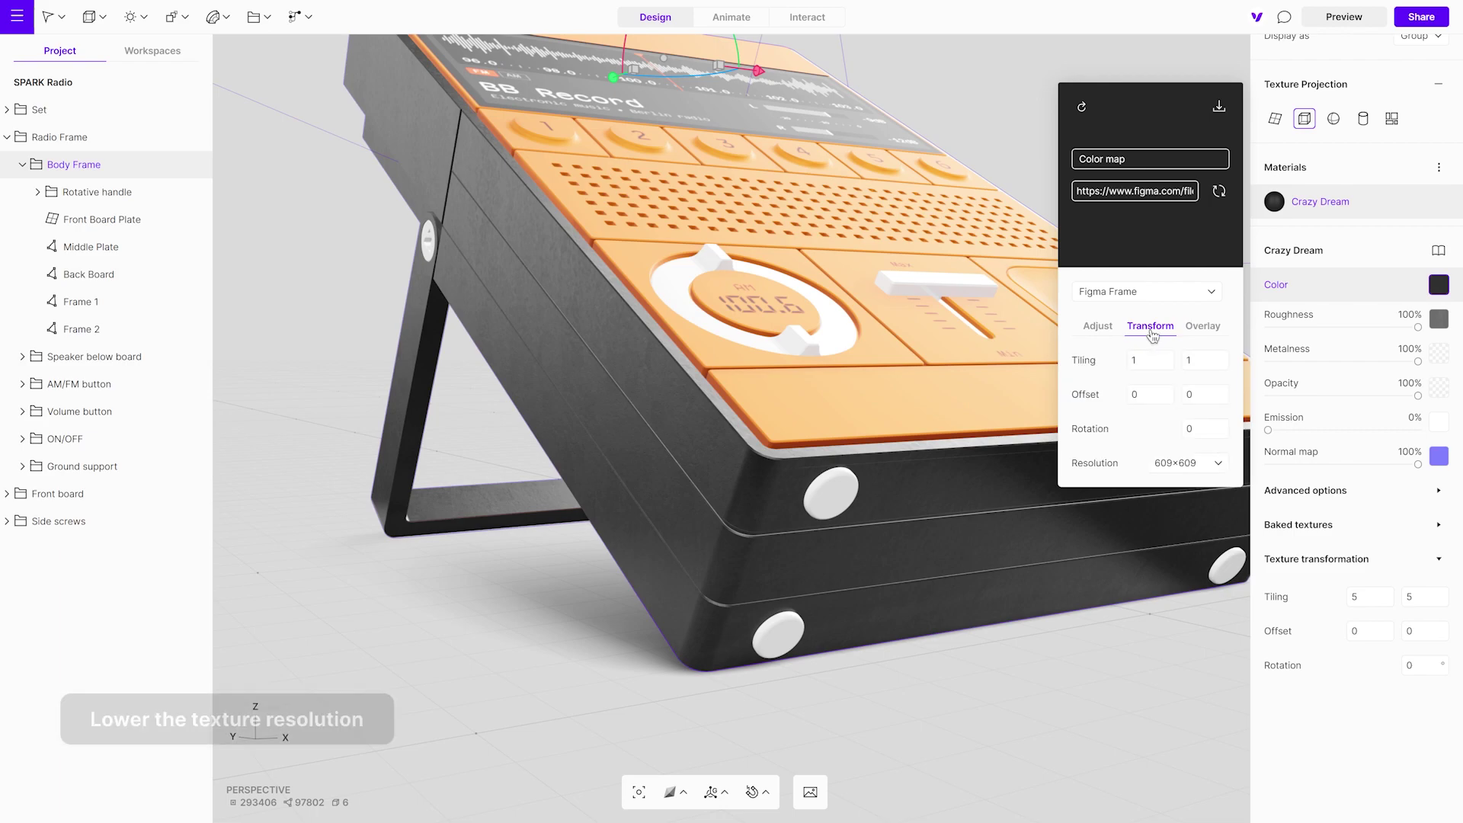
pyautogui.click(1195, 463)
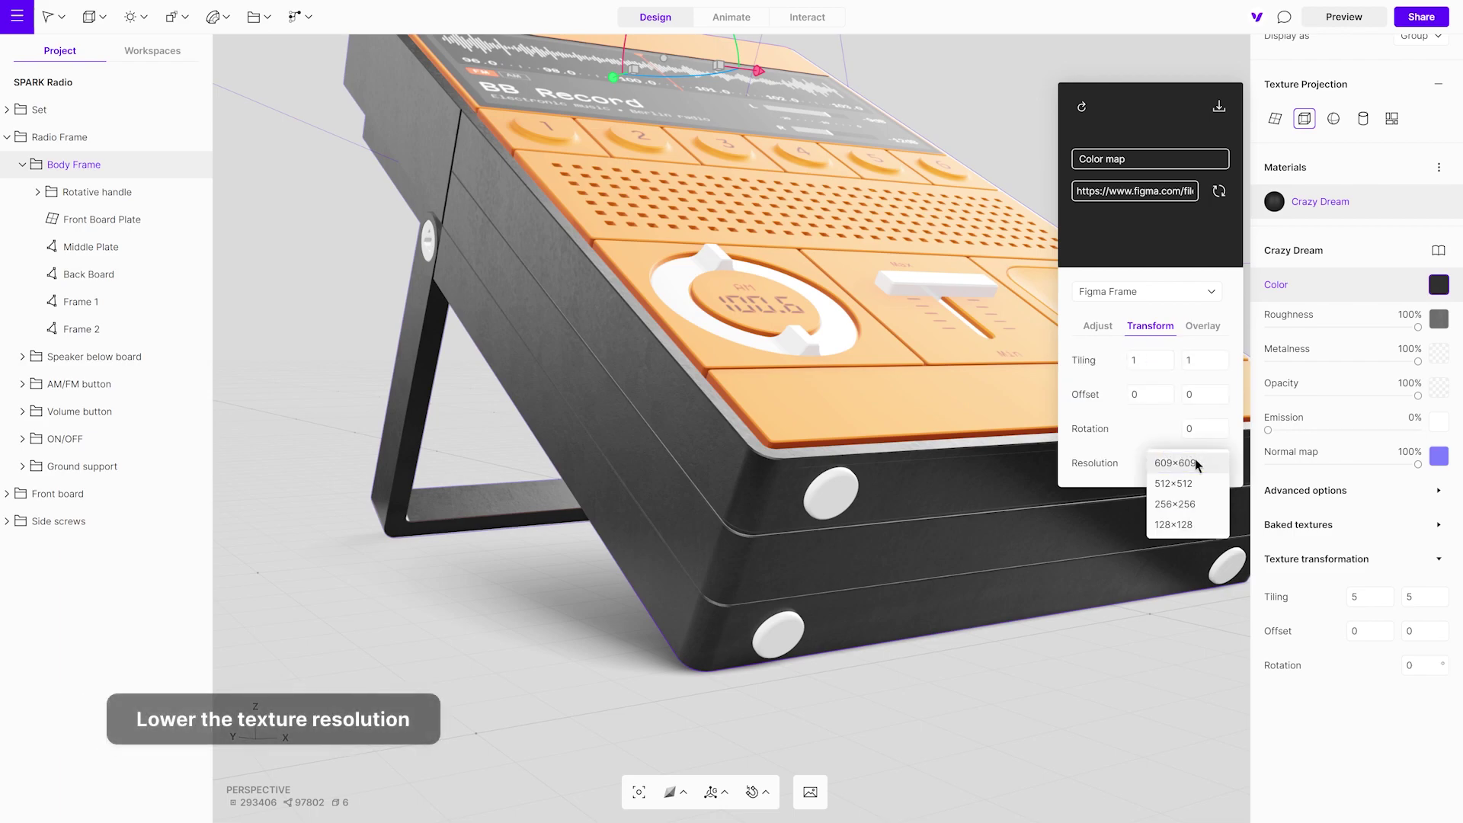
pyautogui.click(1190, 523)
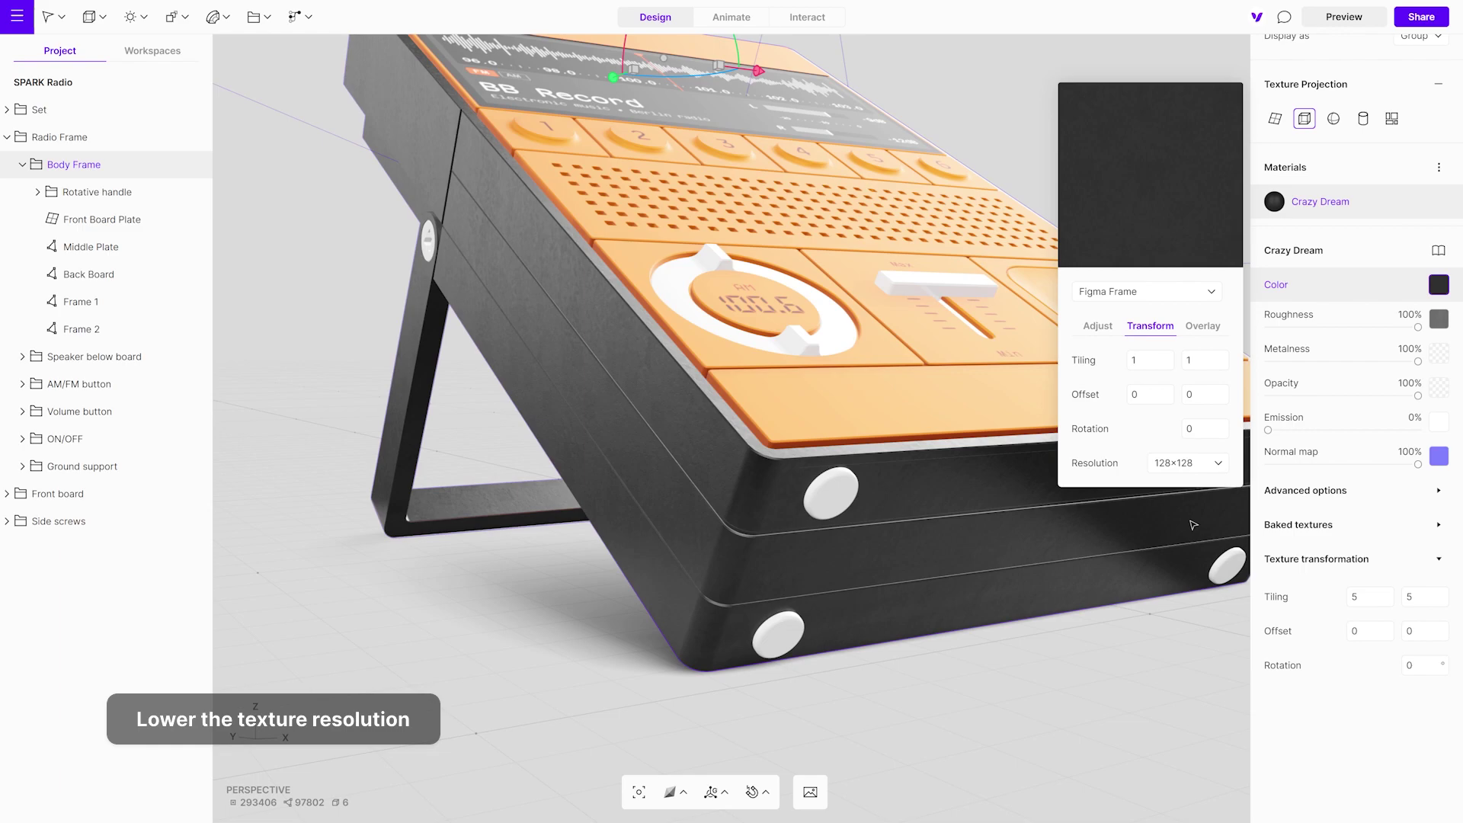
# Step: Set the roughness and normal map textures to 128×128 resolution as well
pyautogui.click(1440, 323)
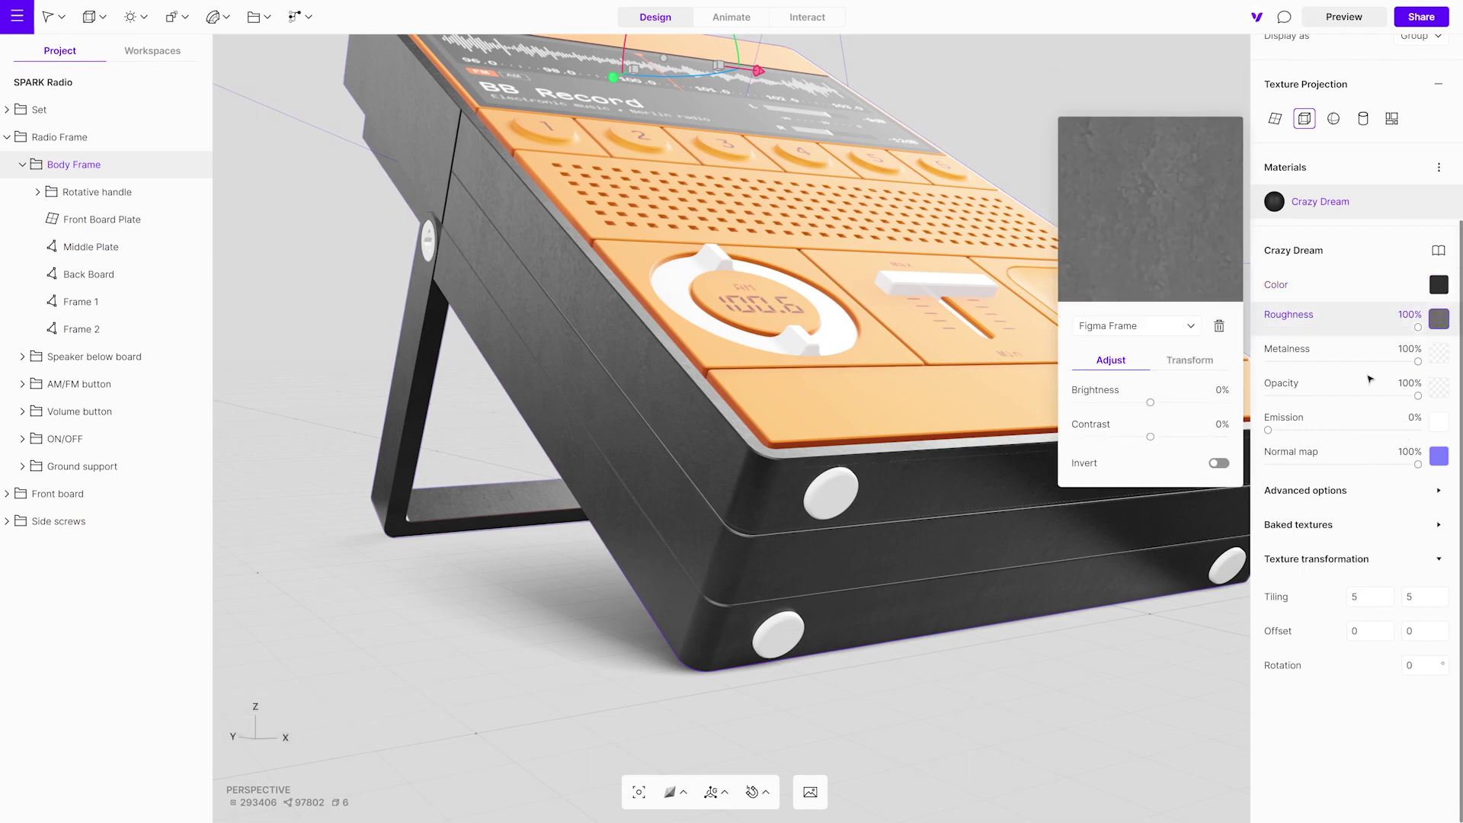
pyautogui.click(1189, 360)
pyautogui.click(1195, 499)
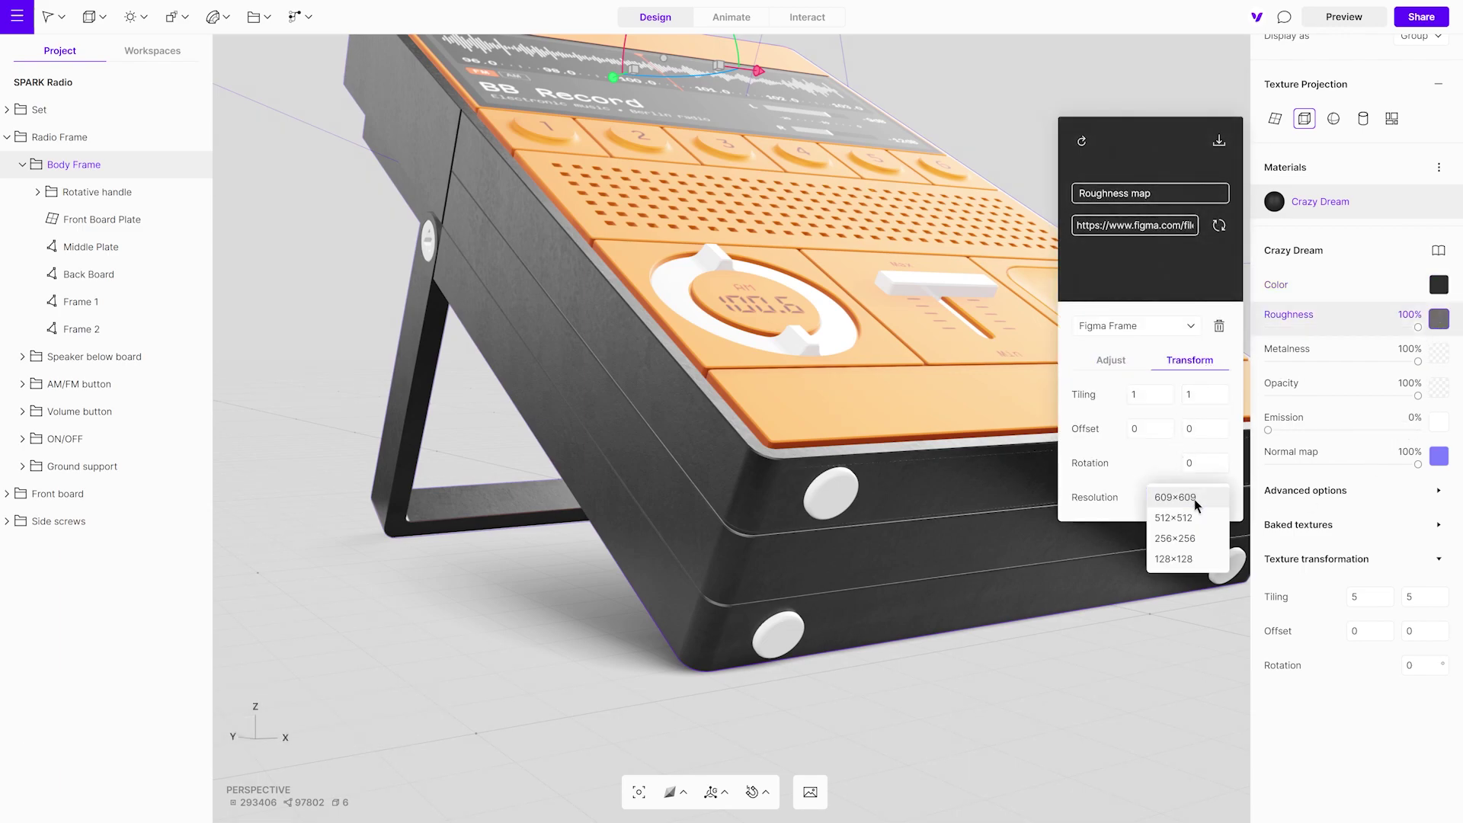
pyautogui.click(1197, 558)
pyautogui.click(1440, 456)
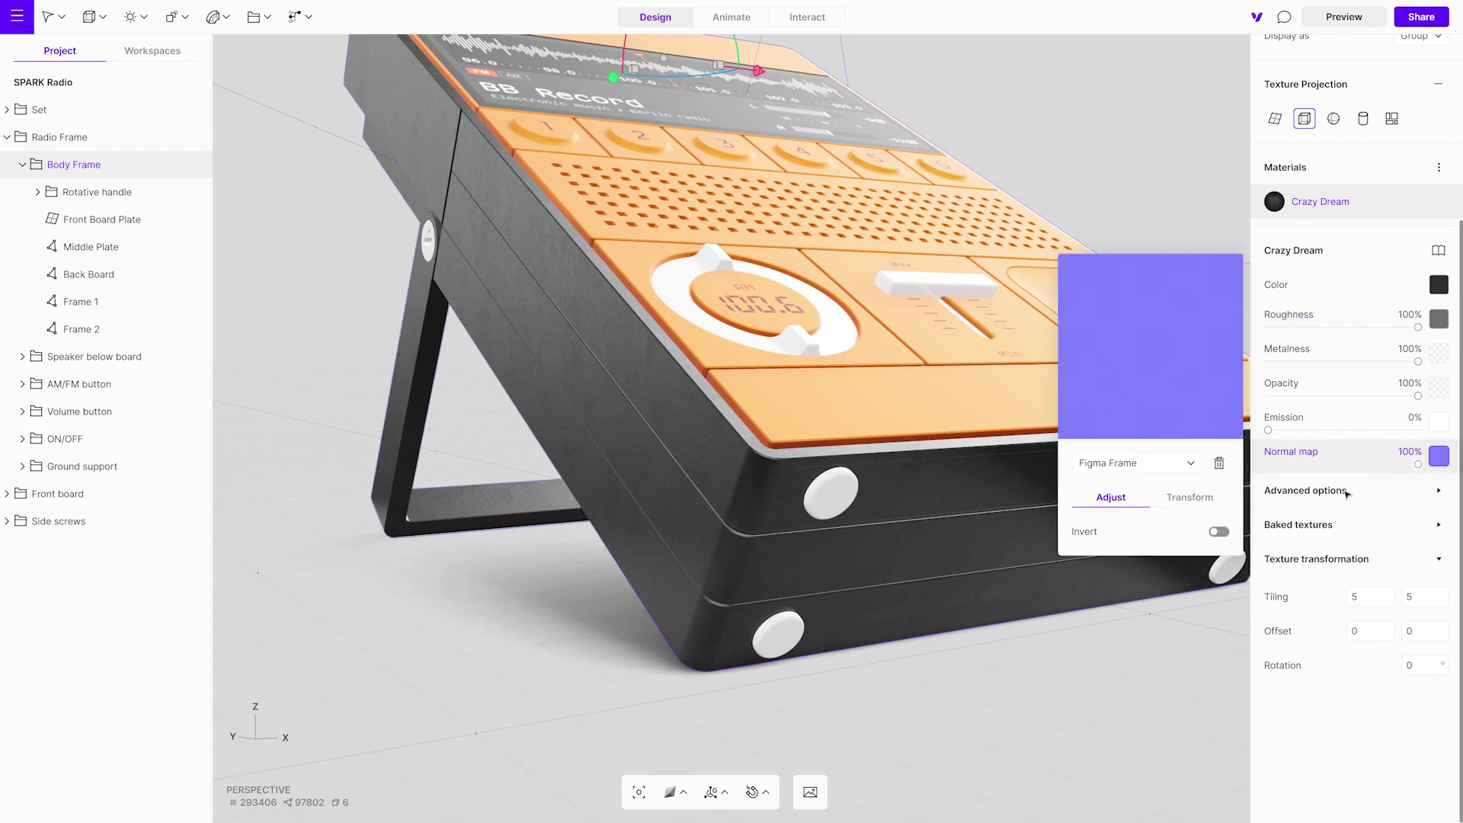
pyautogui.click(1190, 498)
pyautogui.click(1190, 635)
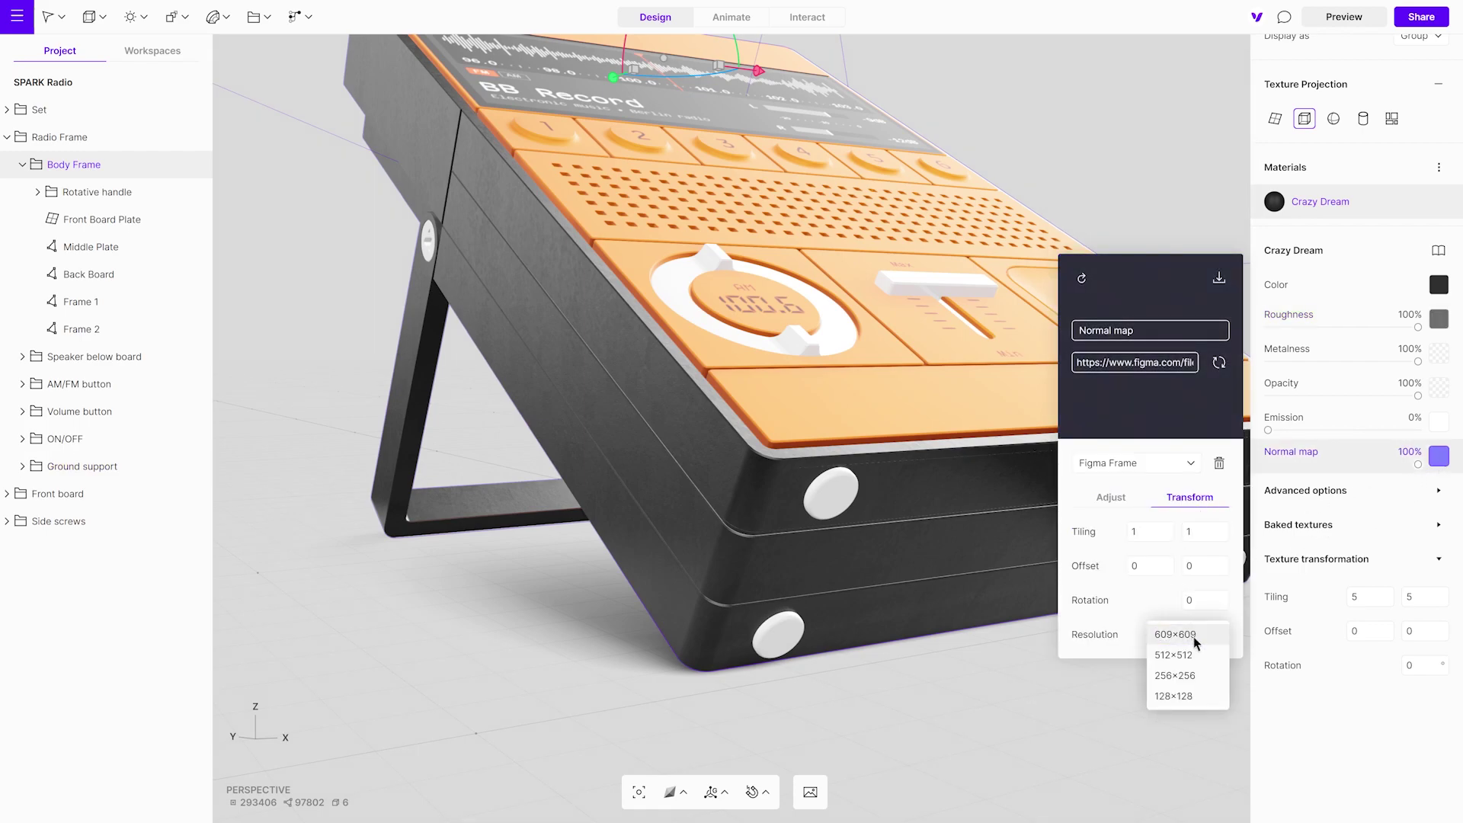
pyautogui.click(1190, 695)
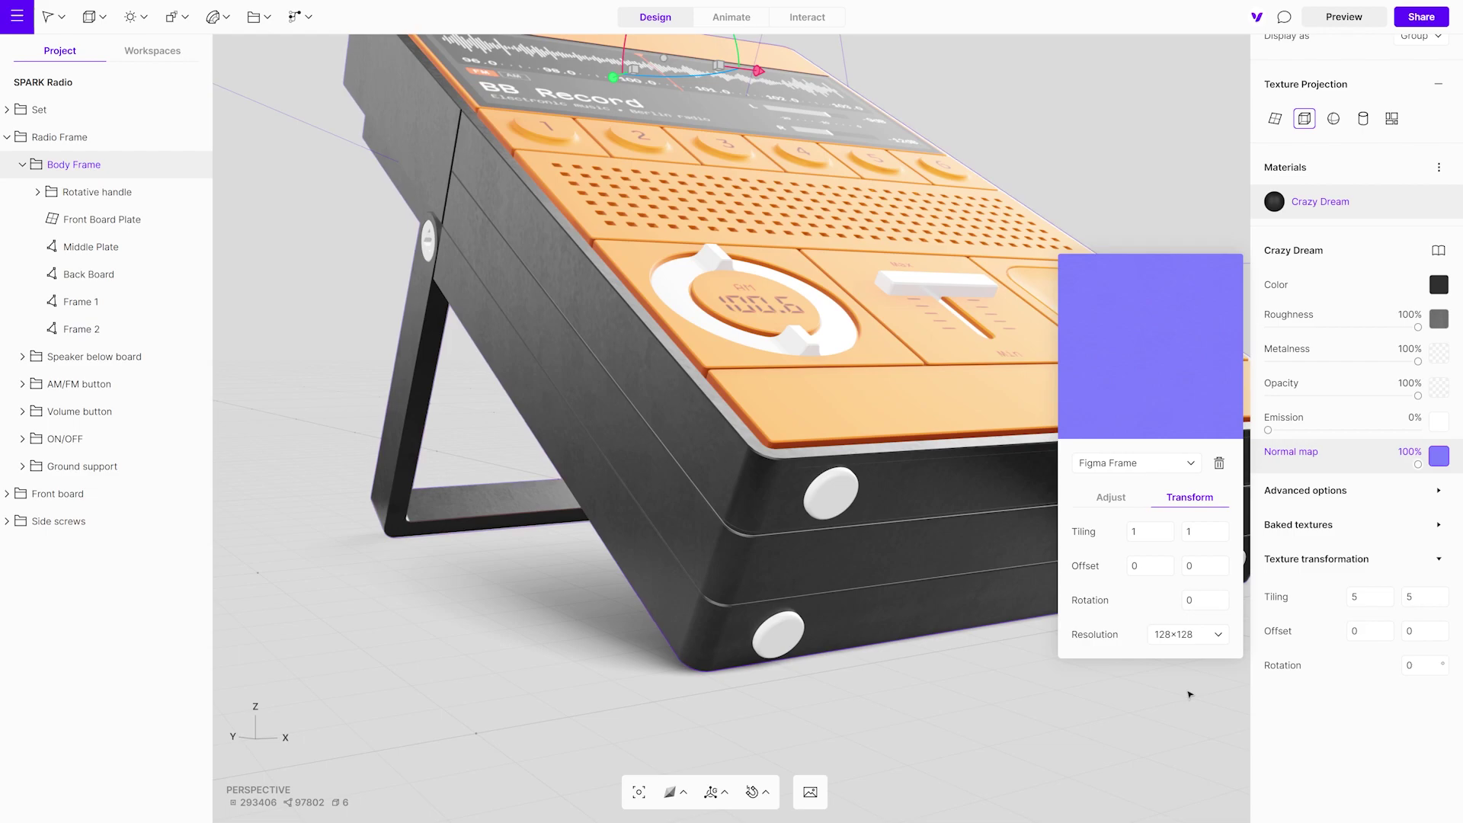
# Step: Deselect, view the radio from the front, then line up the three new Metal028 images in Figma
pyautogui.click(1191, 695)
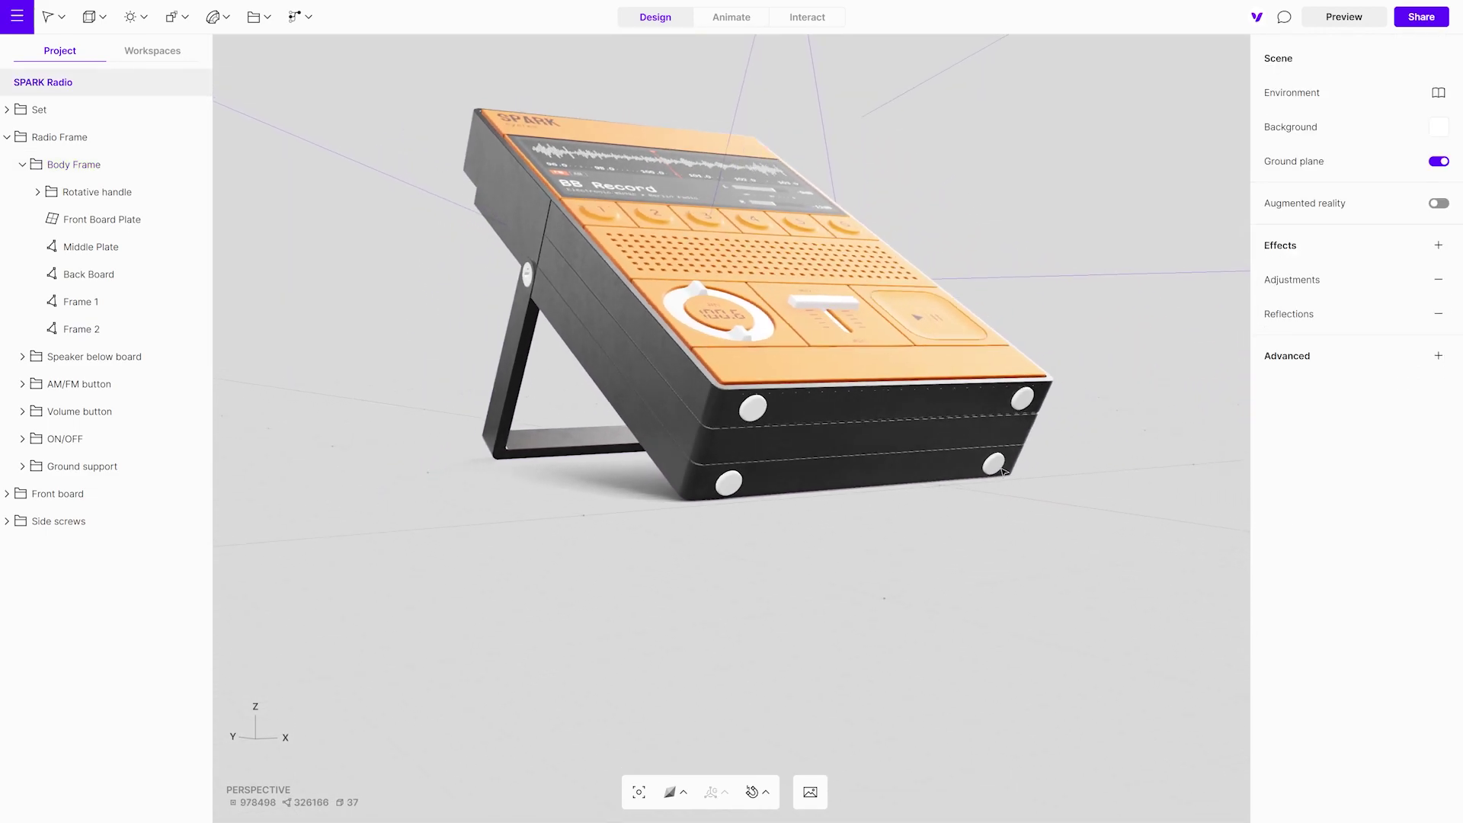
pyautogui.moveTo(896, 546); pyautogui.dragTo(1114, 560, button='right')
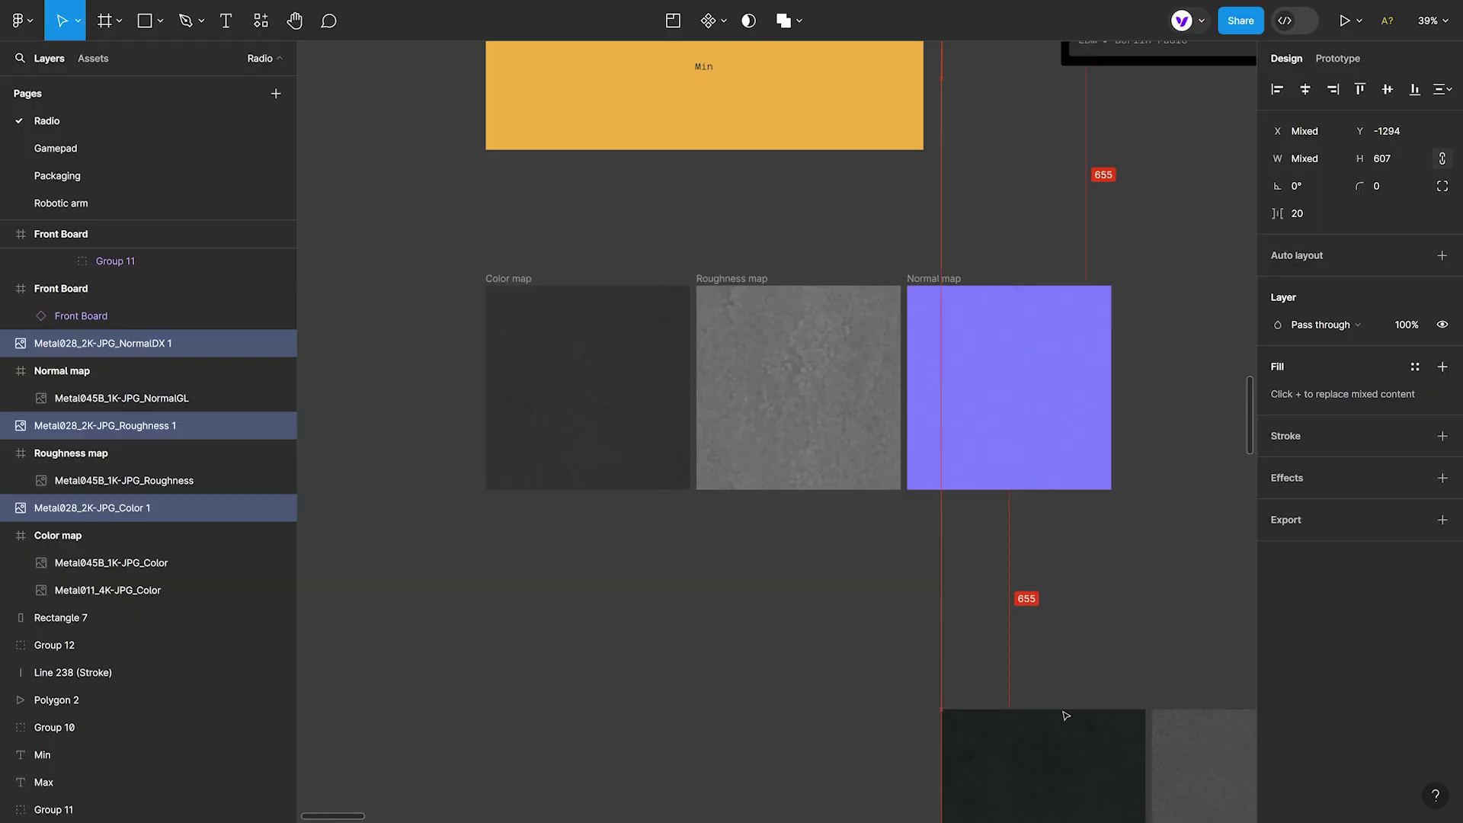
pyautogui.moveTo(712, 713); pyautogui.dragTo(673, 556)
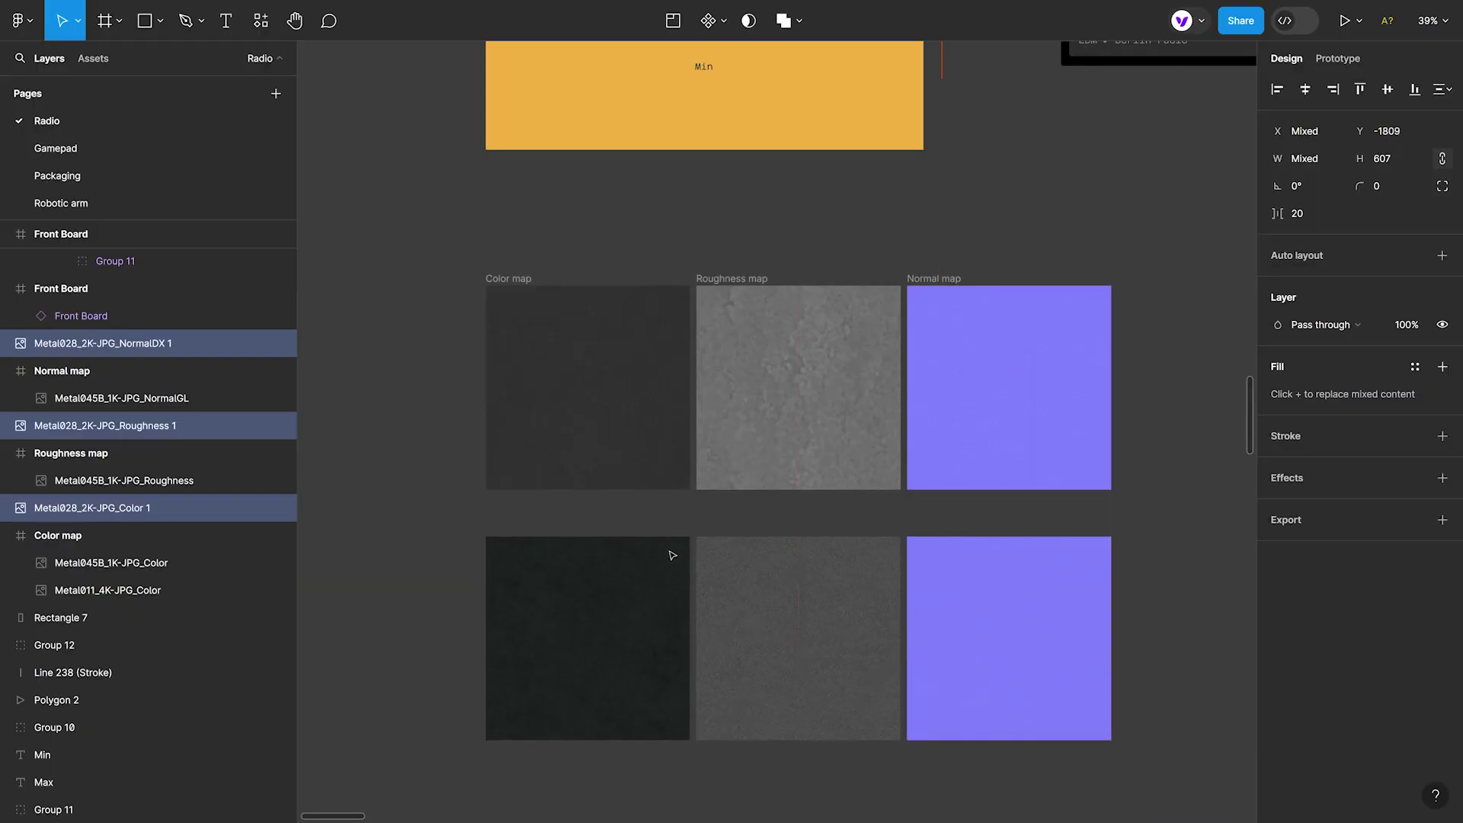
# Step: Place the dark colour, roughness and purple normal Metal028 images into their matching map frames
pyautogui.click(571, 587)
pyautogui.moveTo(572, 588); pyautogui.dragTo(591, 359)
pyautogui.click(797, 607)
pyautogui.moveTo(797, 608); pyautogui.dragTo(758, 348)
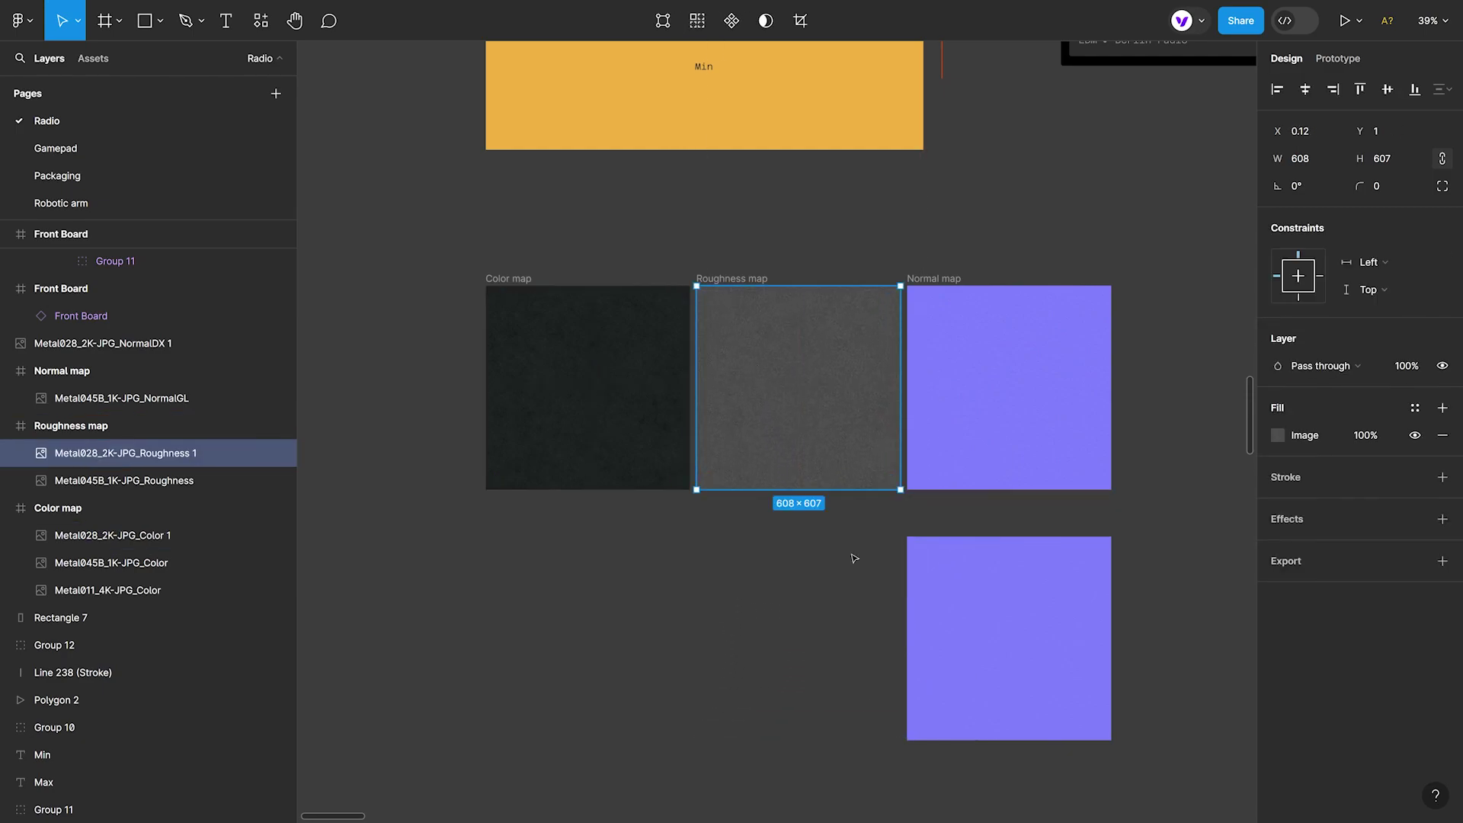
pyautogui.click(937, 591)
pyautogui.moveTo(937, 592); pyautogui.dragTo(938, 340)
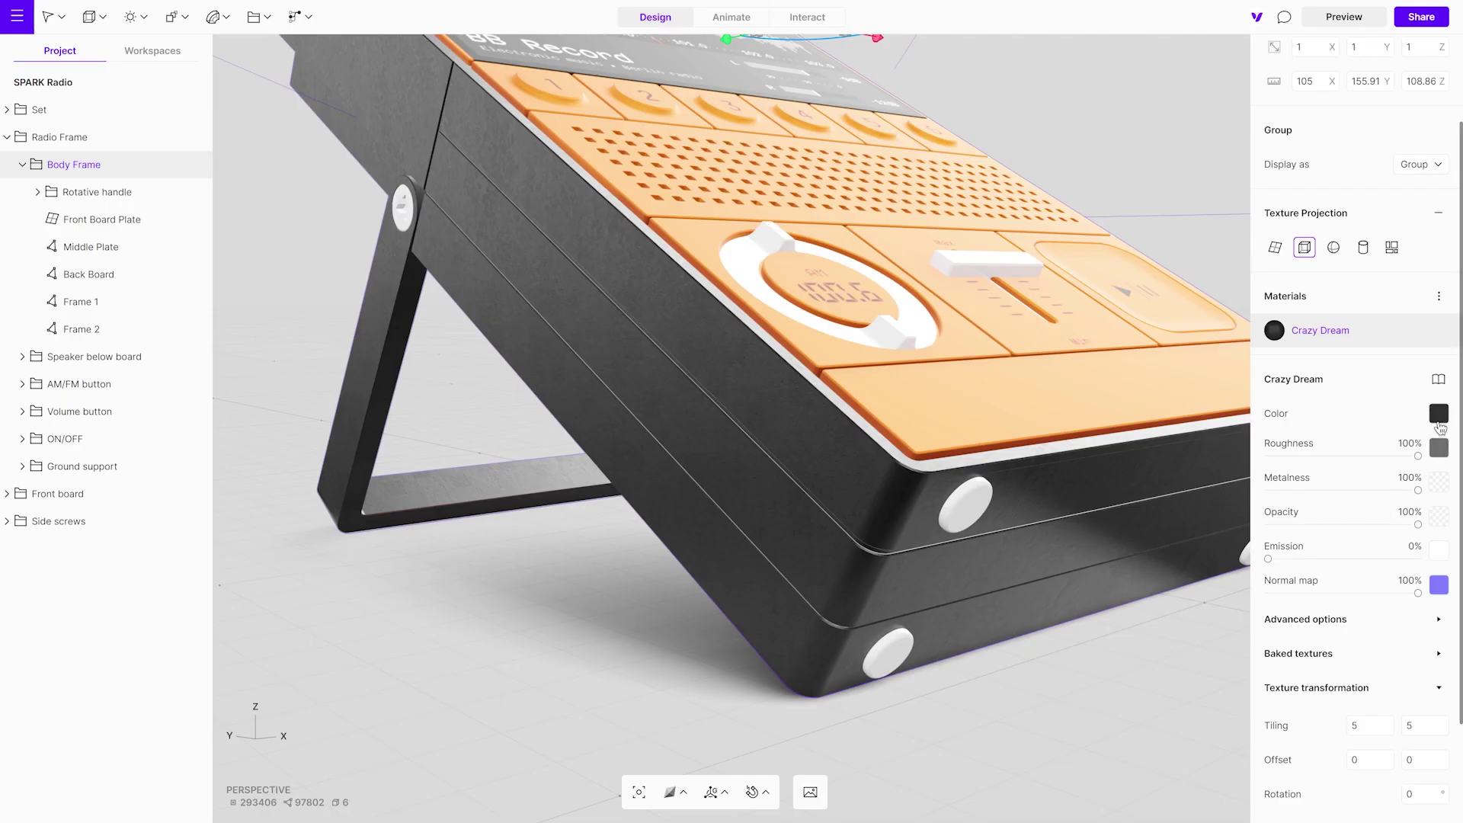
# Step: Reload Crazy Dream's colour, roughness and normal map from Figma, then deselect and orbit out
pyautogui.click(1439, 415)
pyautogui.moveTo(1208, 336)
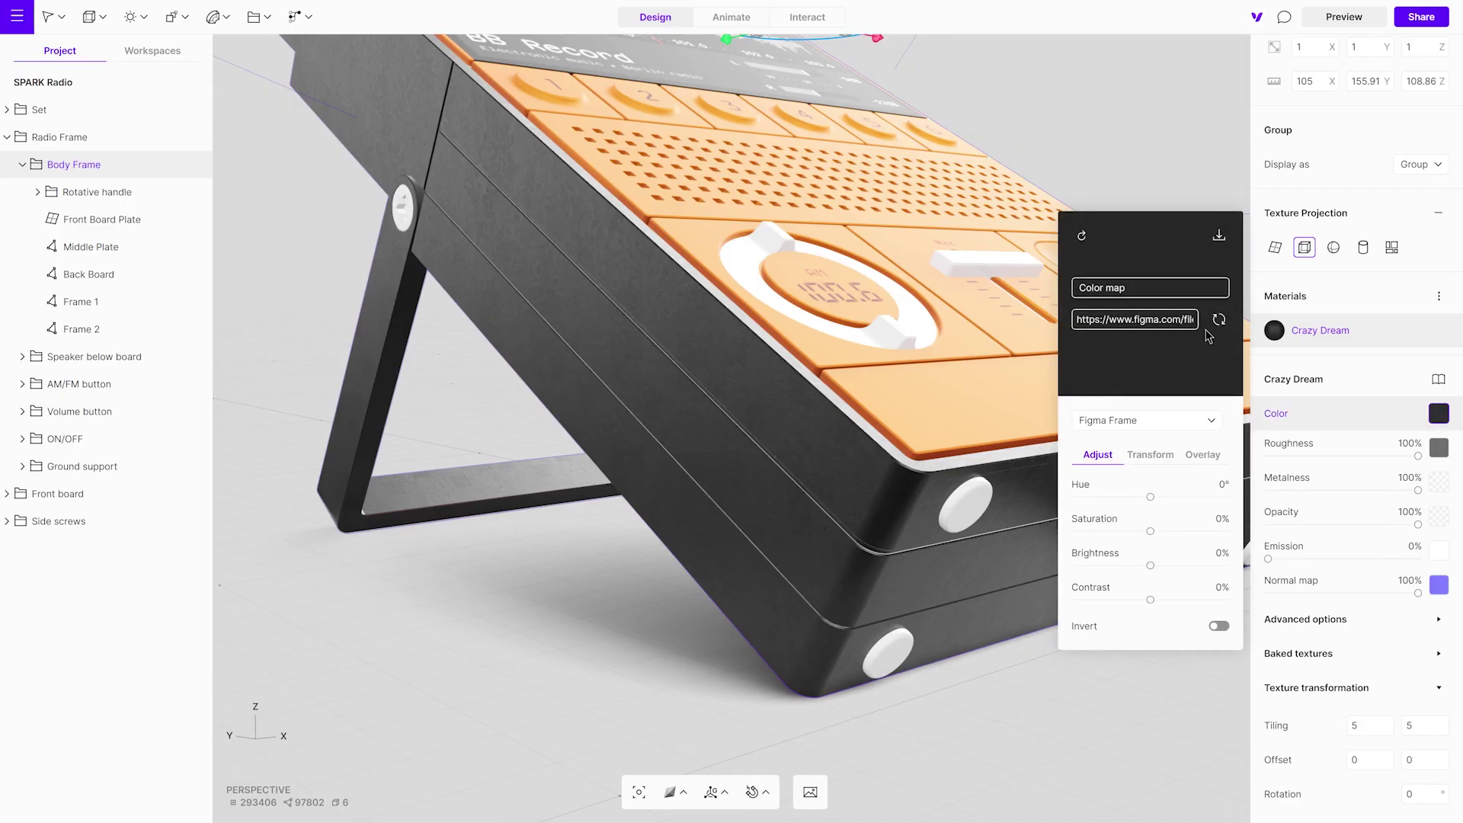
pyautogui.click(1439, 448)
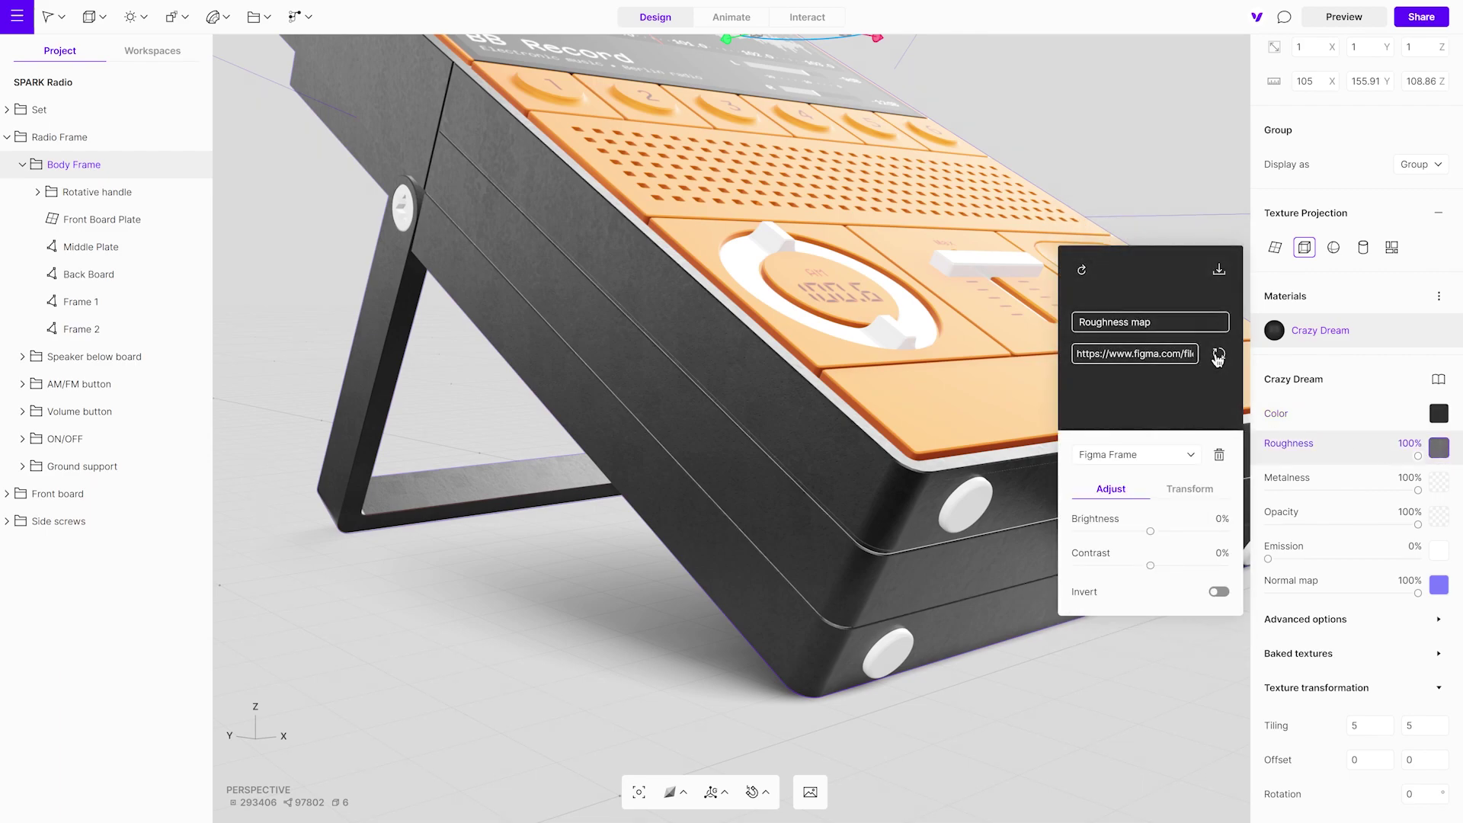
pyautogui.click(1438, 584)
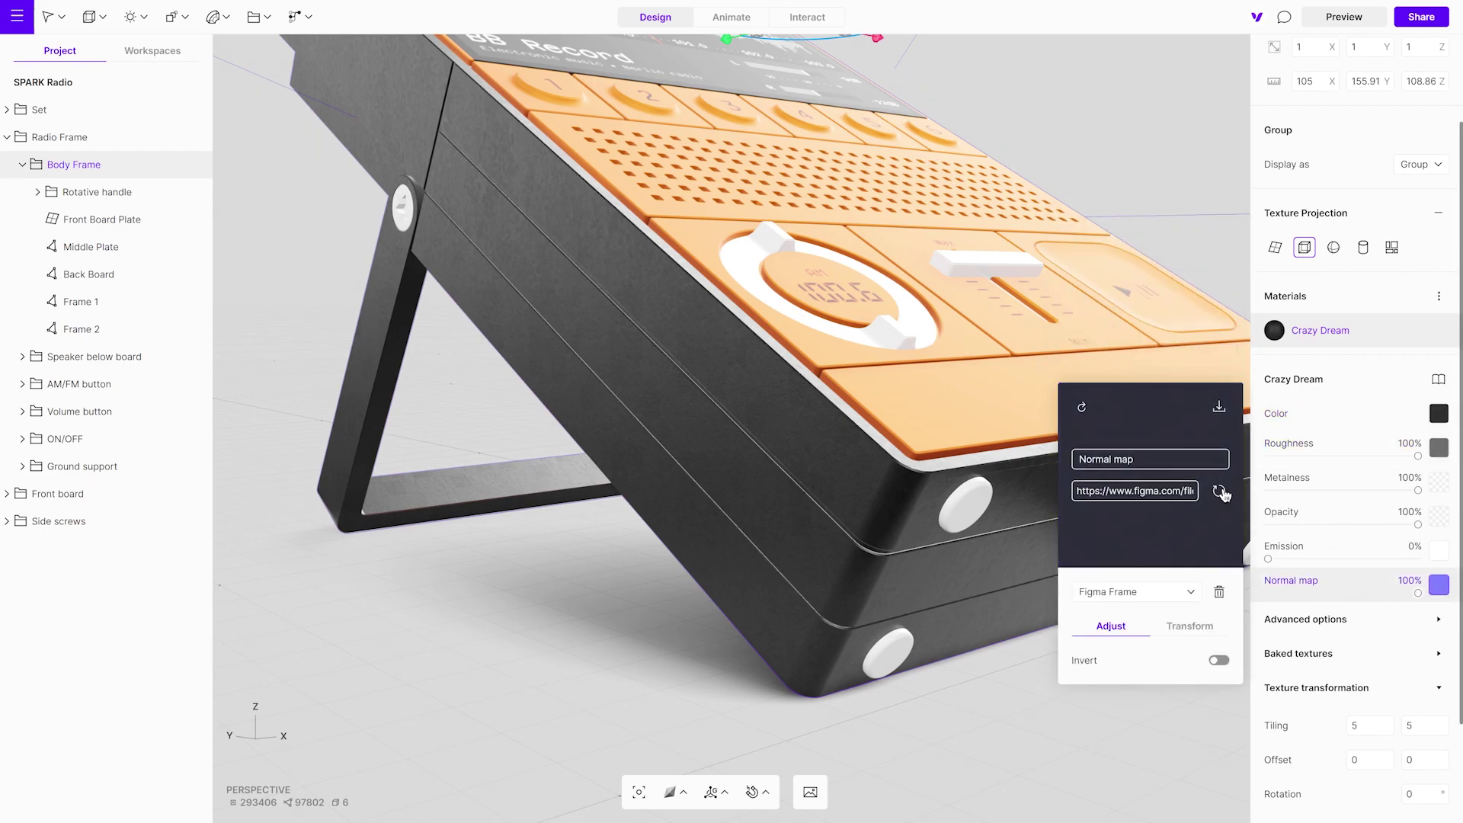
pyautogui.click(1220, 491)
pyautogui.click(562, 591)
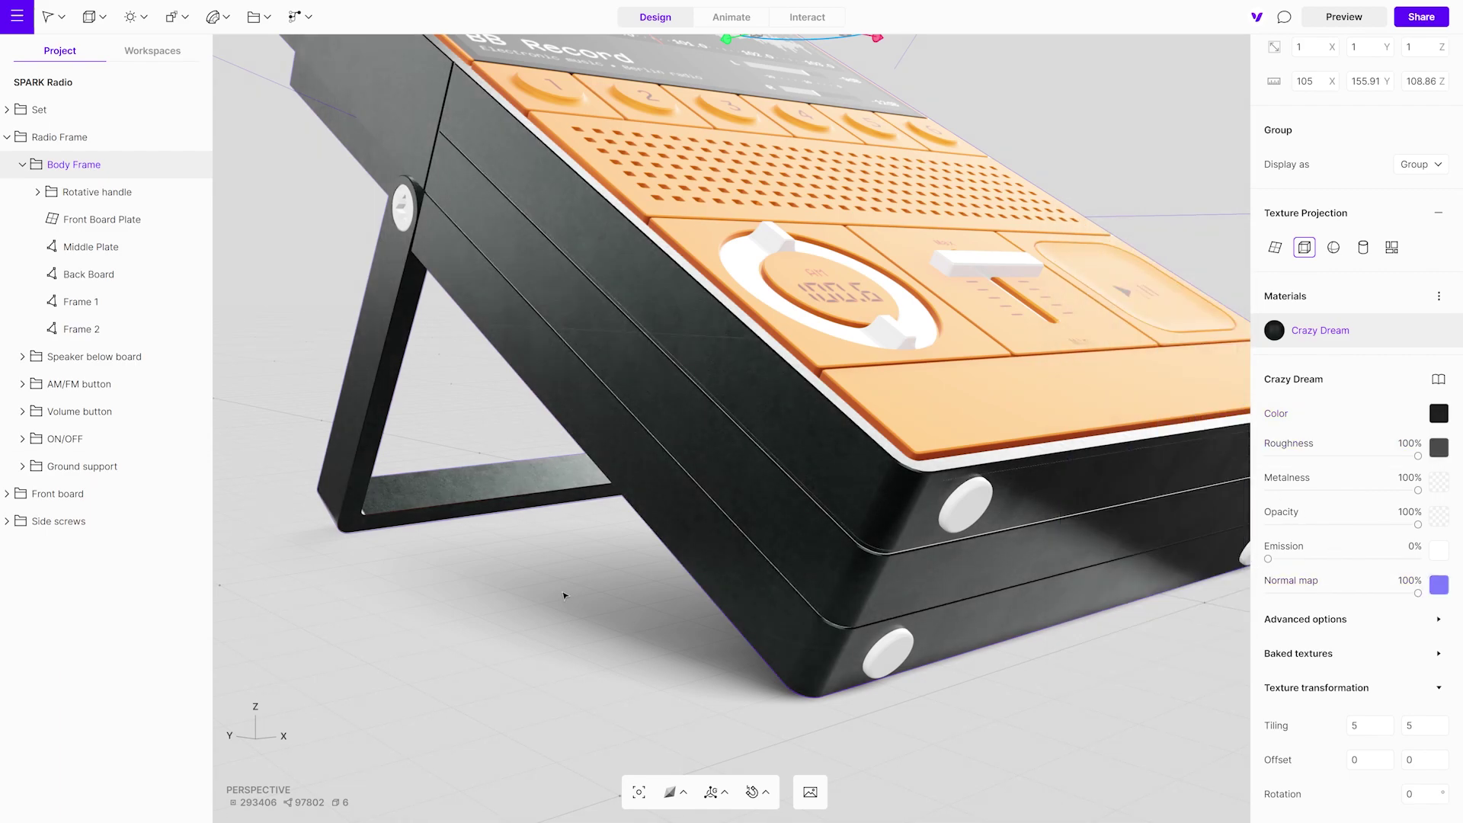
pyautogui.press('Escape')
pyautogui.moveTo(679, 484); pyautogui.dragTo(1068, 567, button='right')
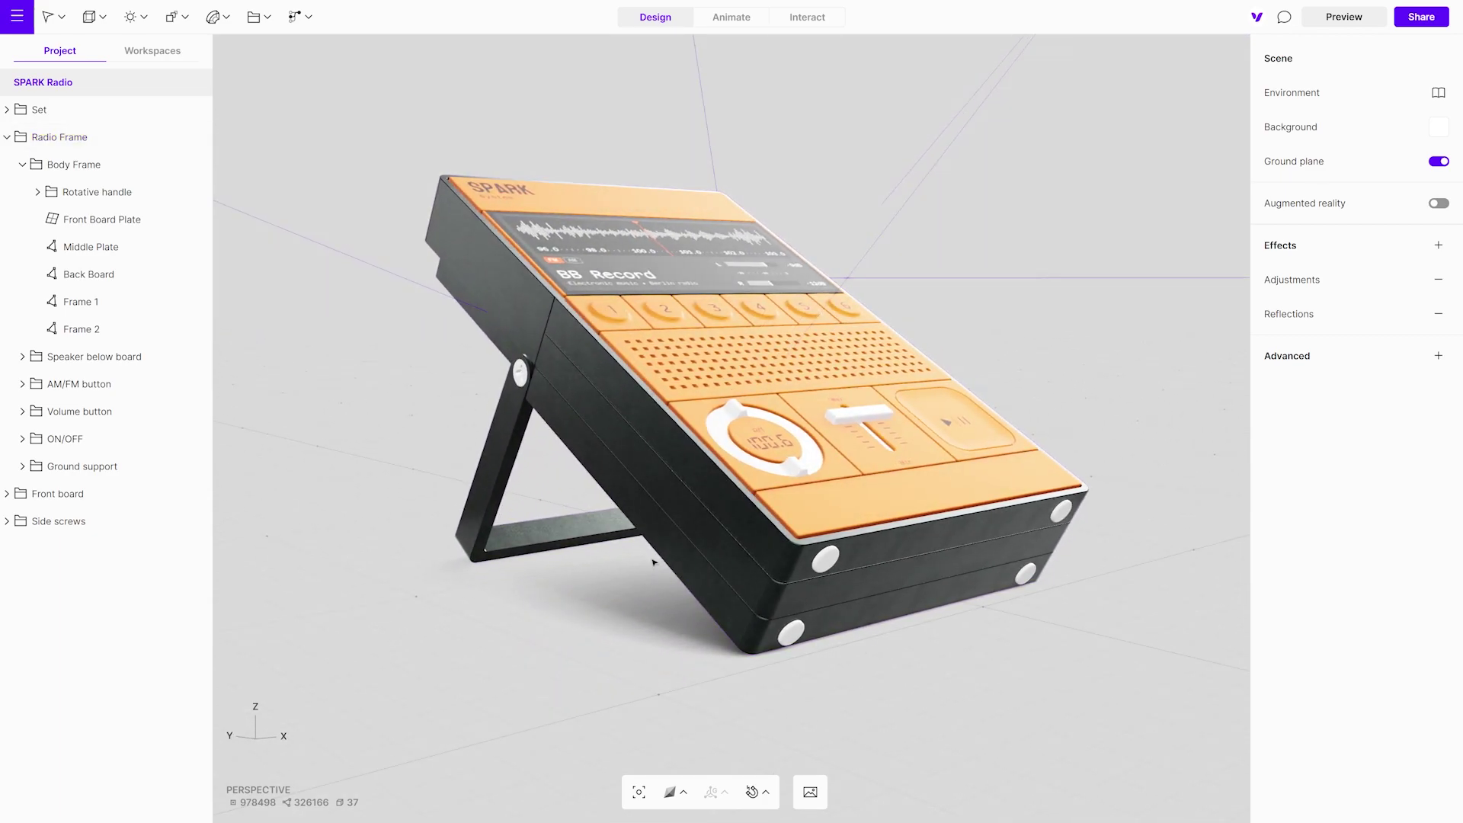
# Step: Expand Side screws and select the whole group of six screws
pyautogui.moveTo(445, 423); pyautogui.dragTo(488, 527, button='right')
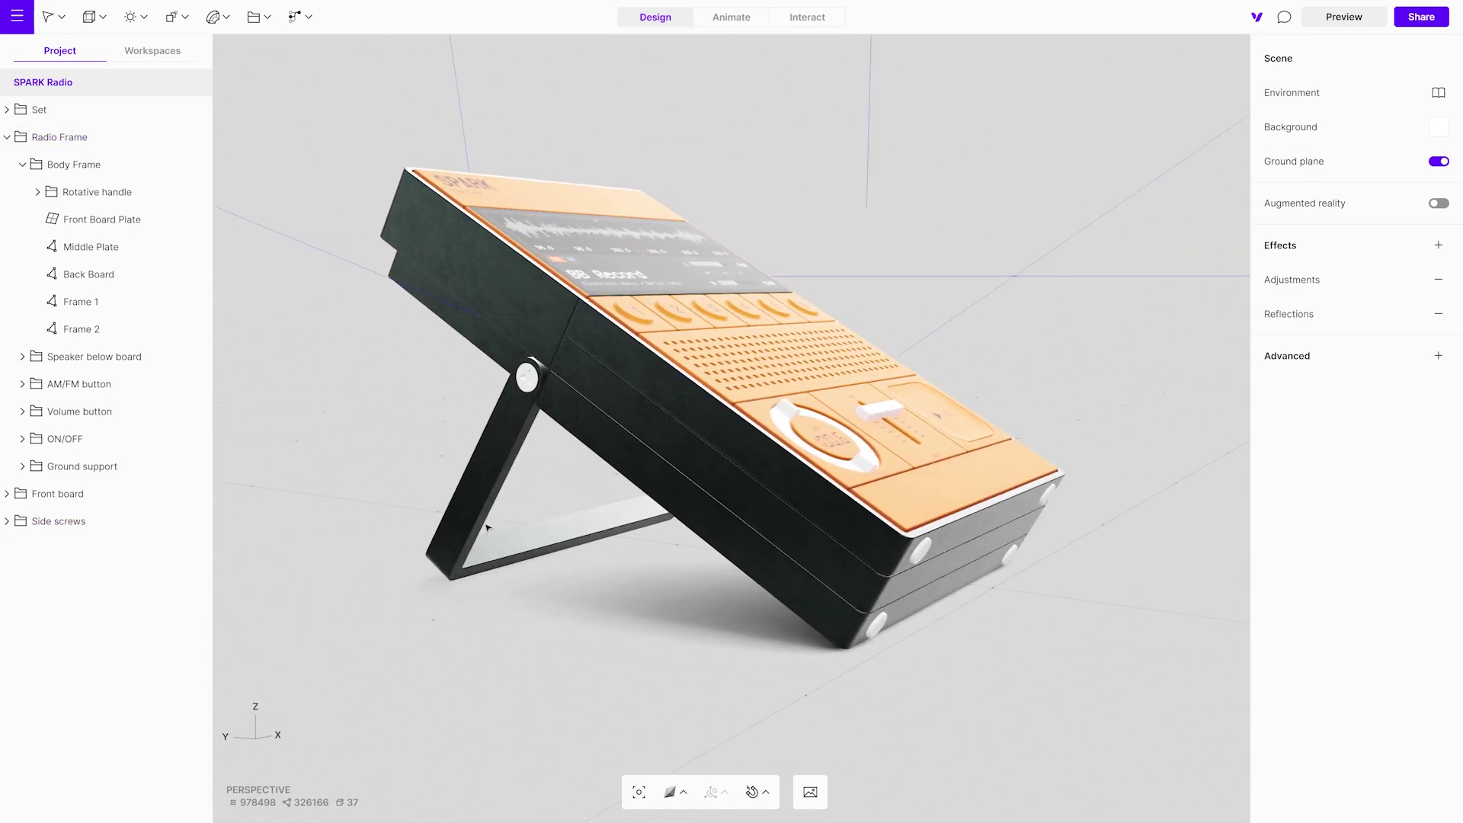
pyautogui.click(7, 522)
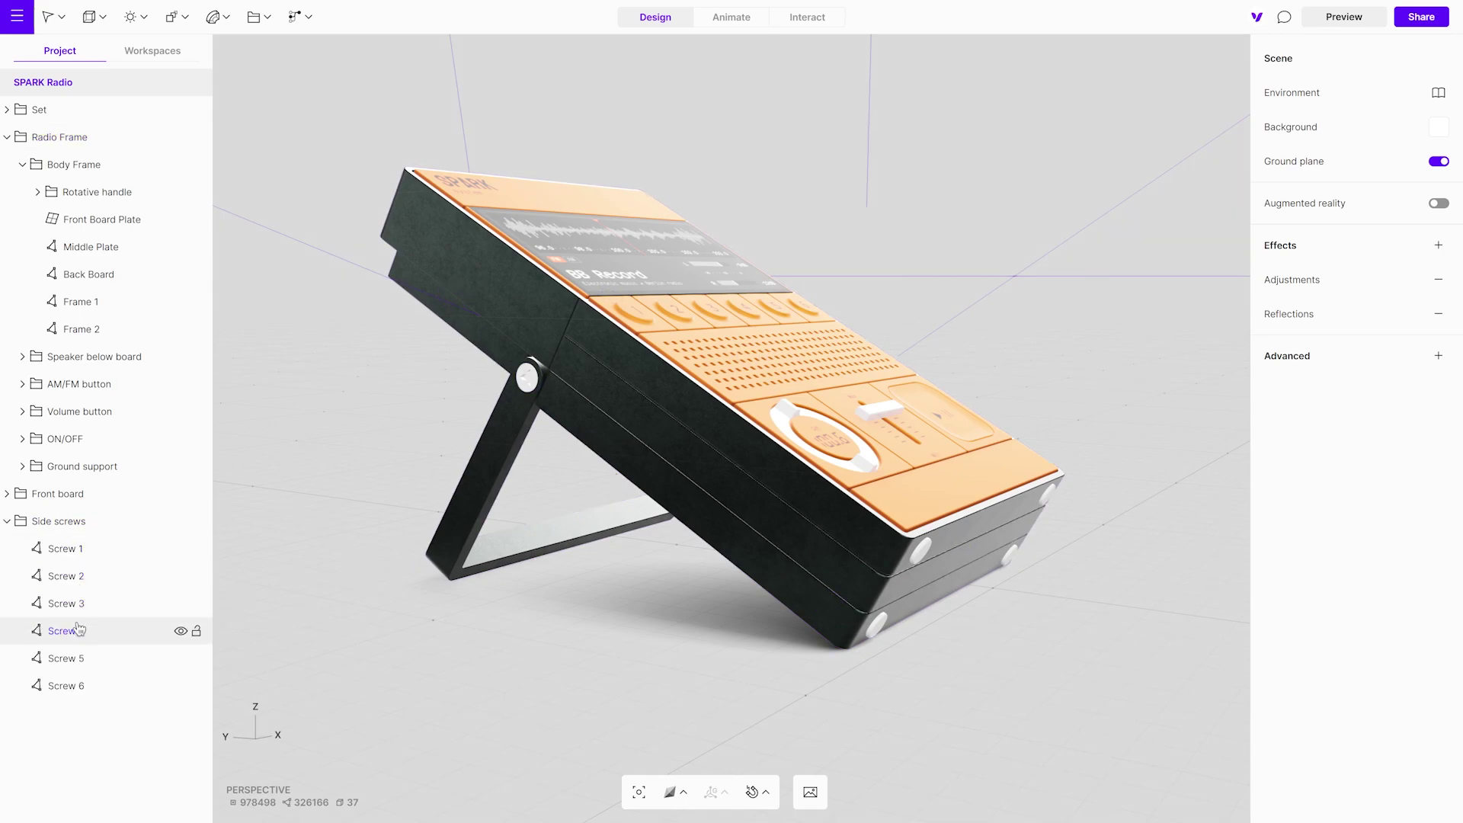
pyautogui.click(115, 529)
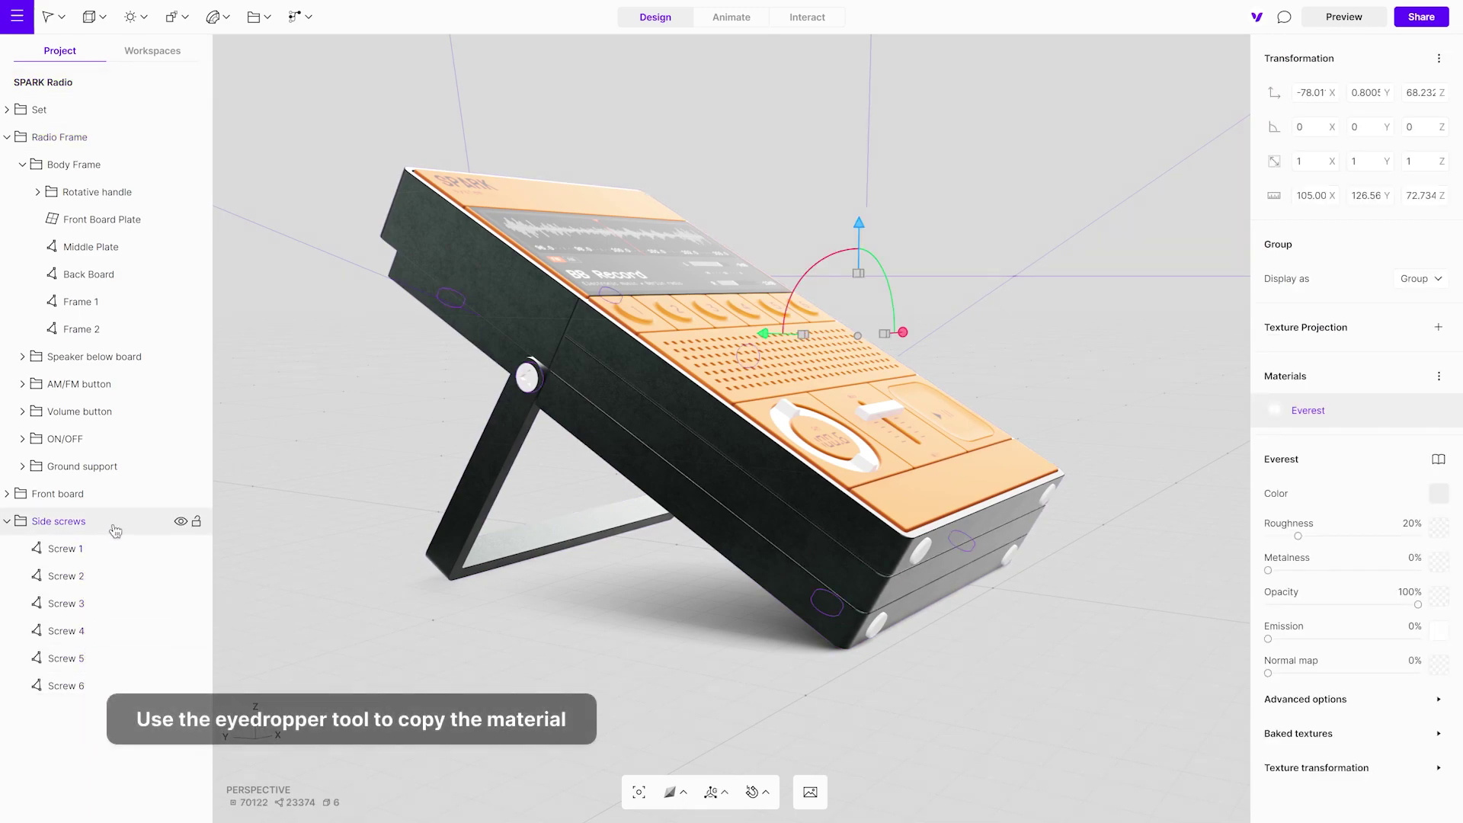
pyautogui.moveTo(372, 600); pyautogui.dragTo(1104, 498)
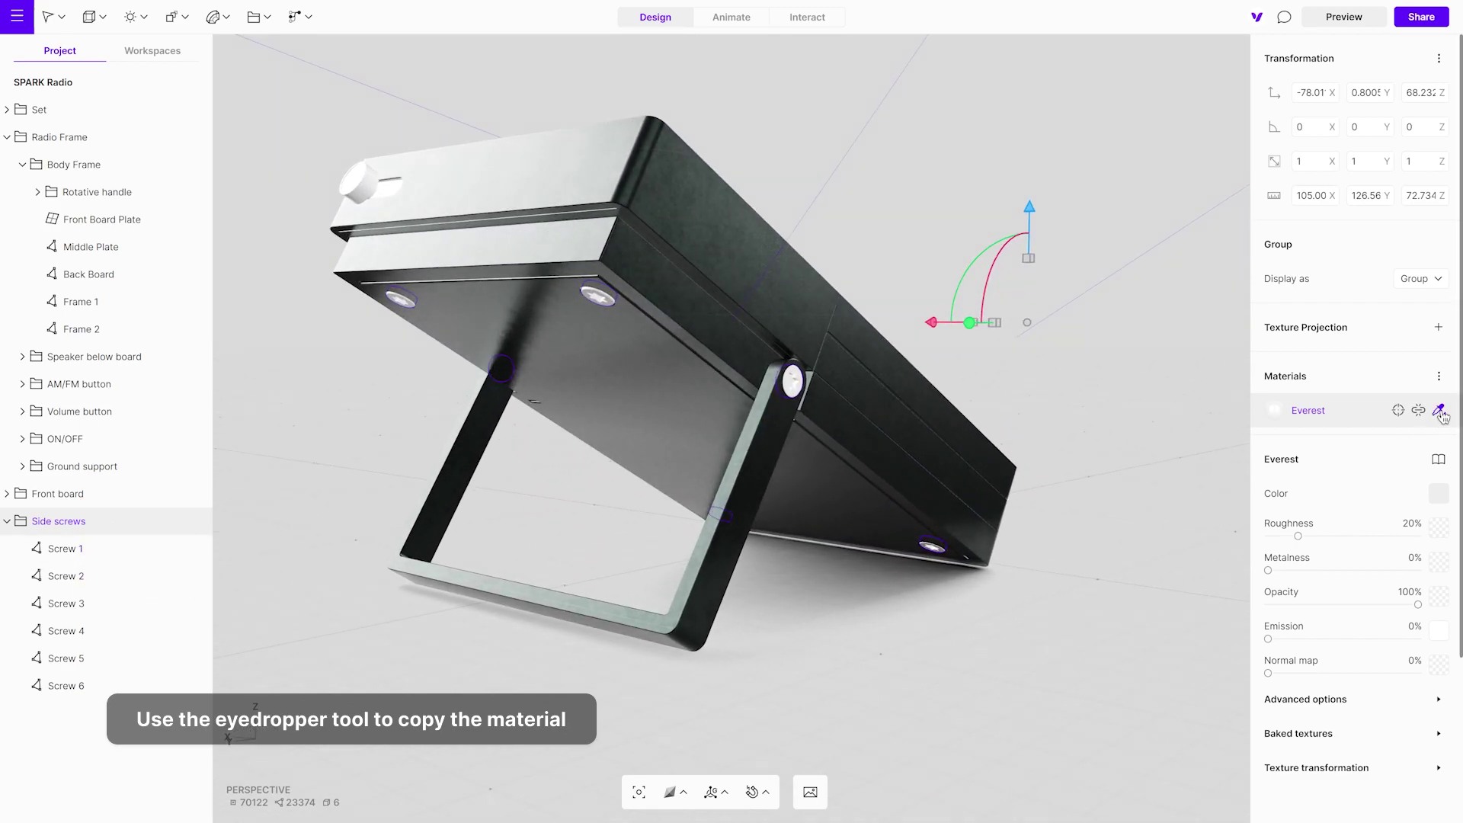
# Step: Eyedrop the Crazy Dream material from the body onto the Side screws, then deselect
pyautogui.click(1440, 411)
pyautogui.click(907, 470)
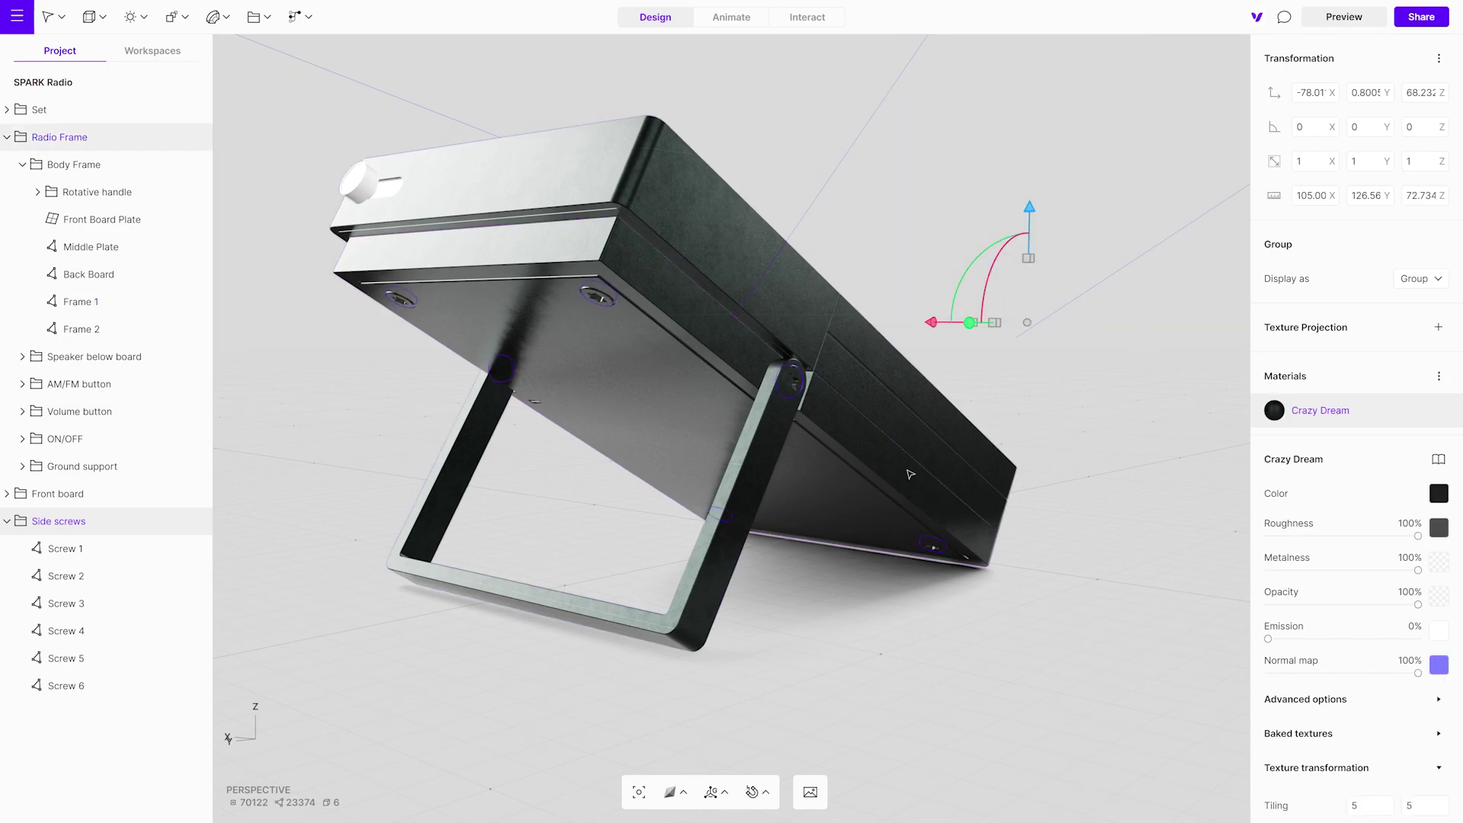
pyautogui.click(1111, 506)
pyautogui.moveTo(1110, 506); pyautogui.dragTo(1047, 550)
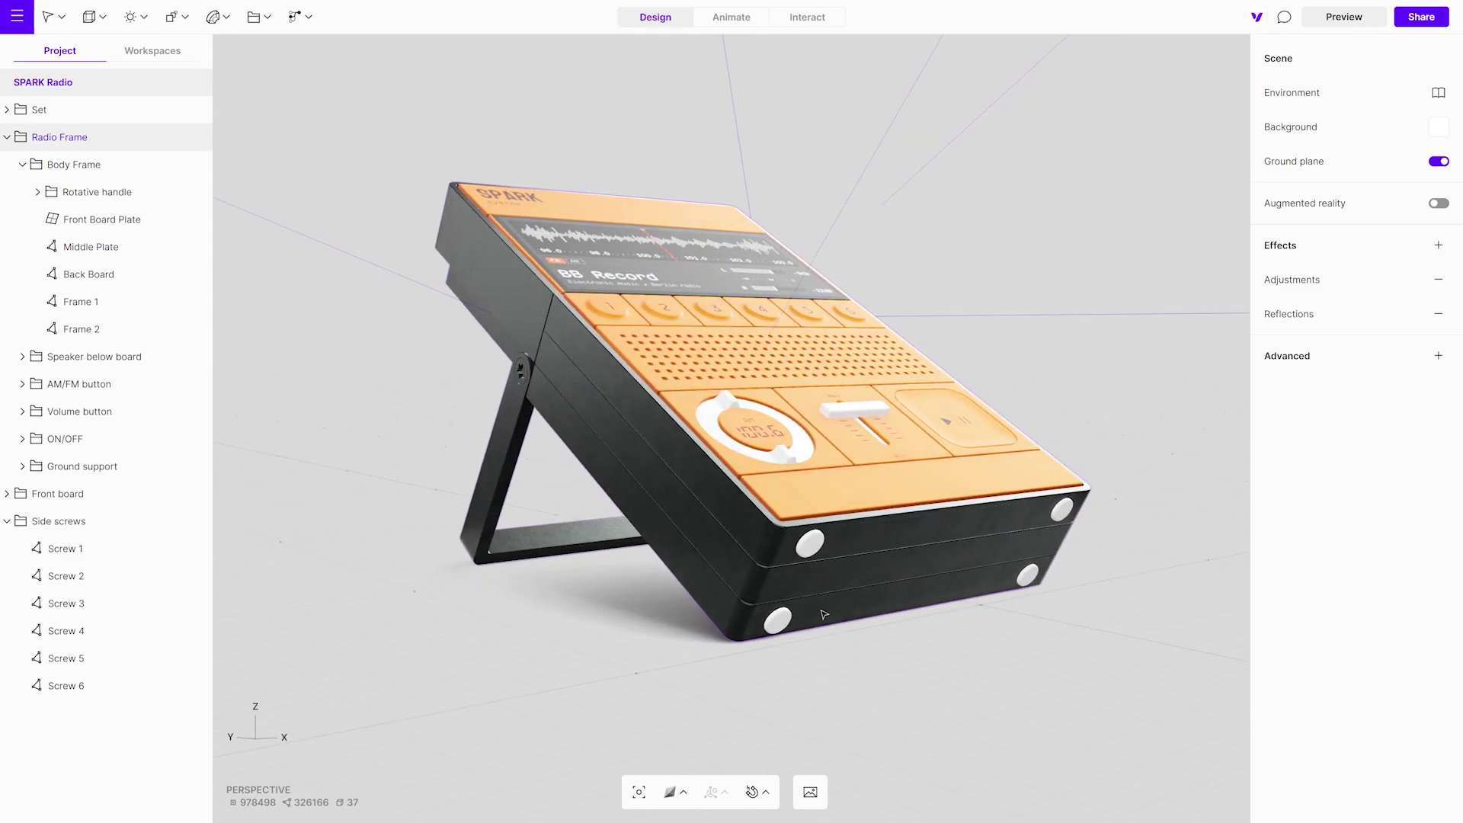
# Step: Make the screws' Evening Glory material mostly metallic, and the knob's Fresh Air fully metallic and grey
pyautogui.click(120, 468)
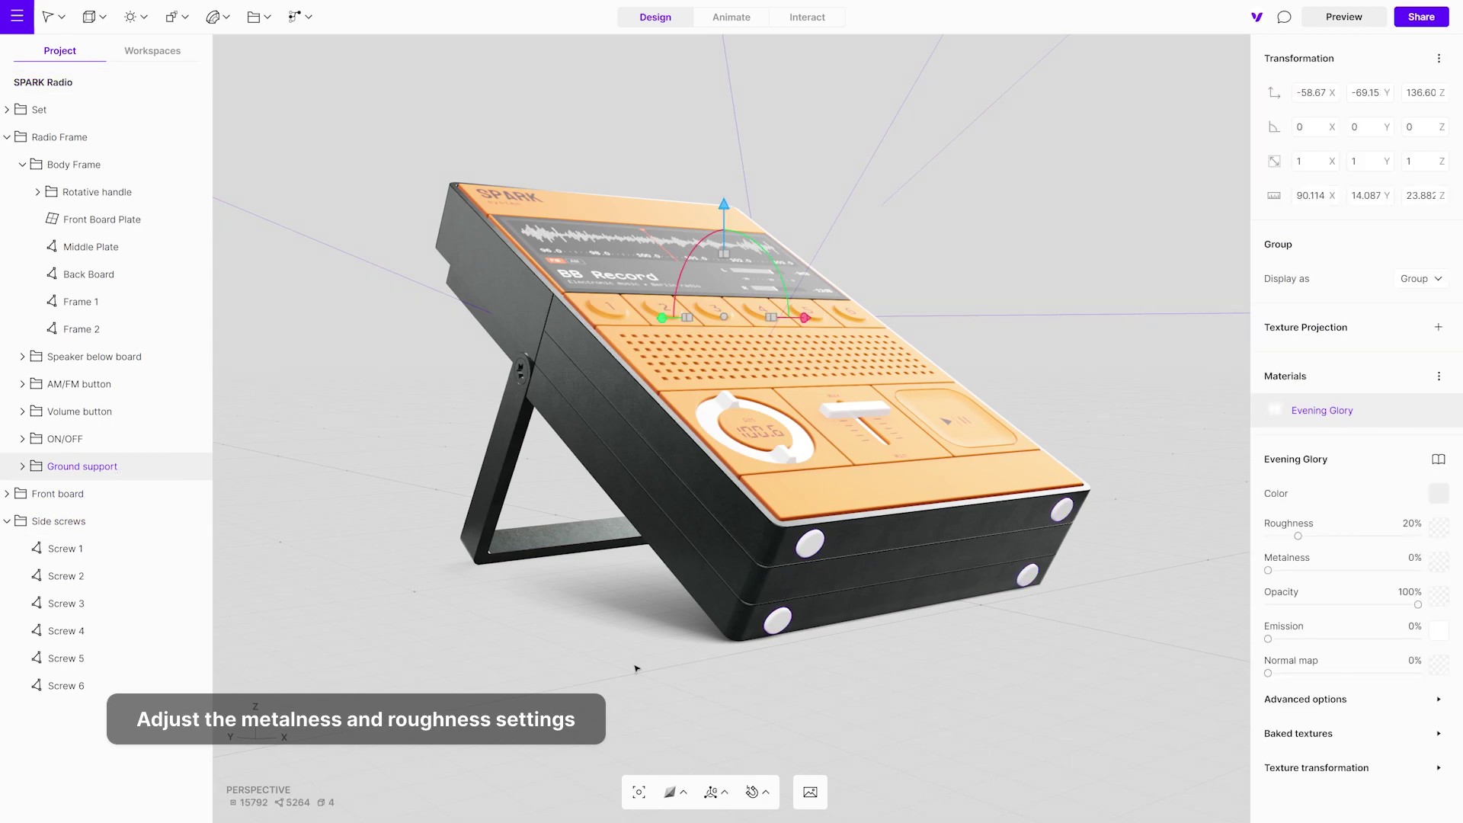
pyautogui.moveTo(1268, 571); pyautogui.dragTo(1395, 571)
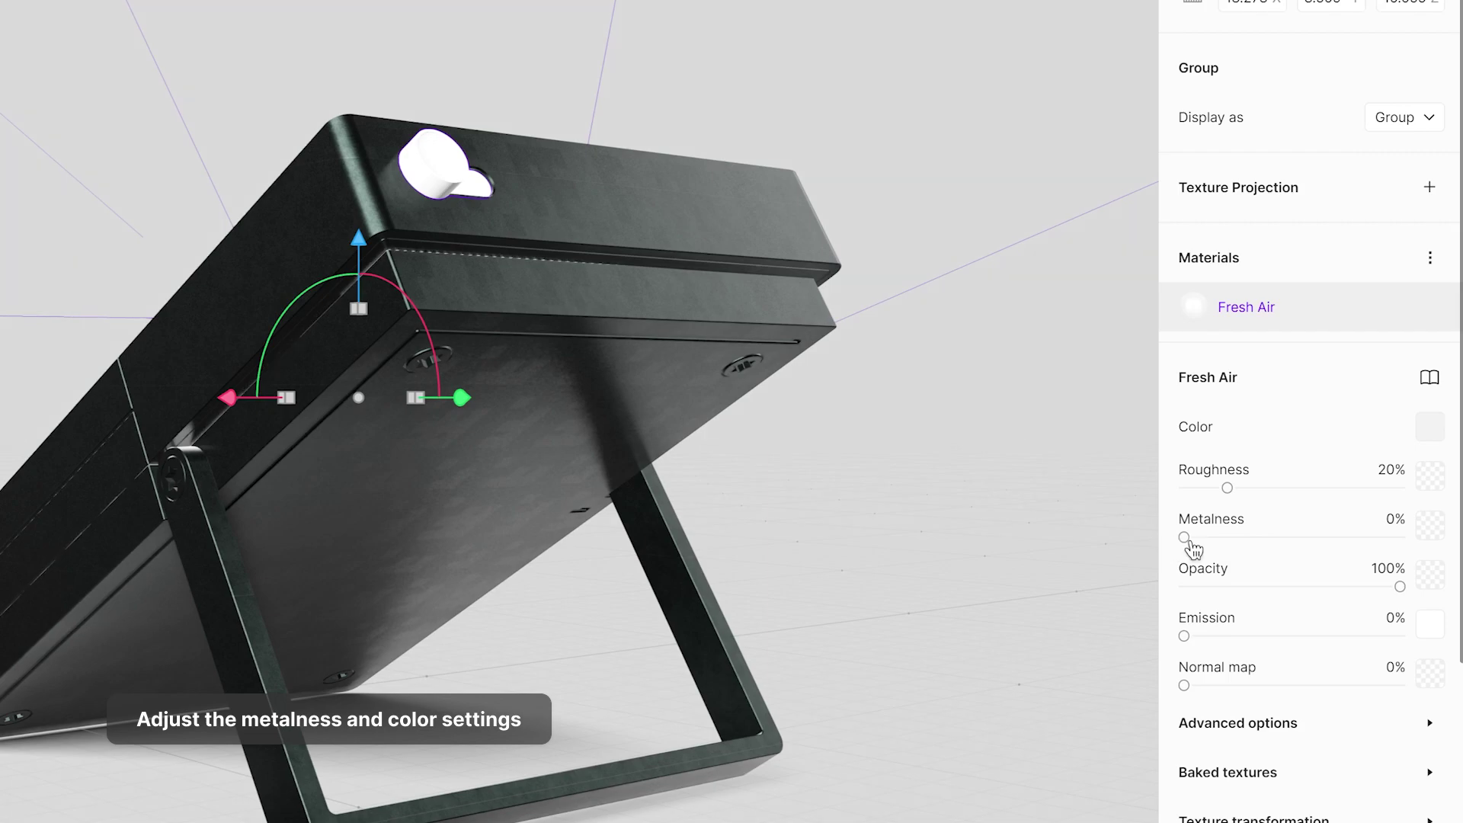
pyautogui.moveTo(1183, 537); pyautogui.dragTo(1387, 525)
pyautogui.click(1431, 427)
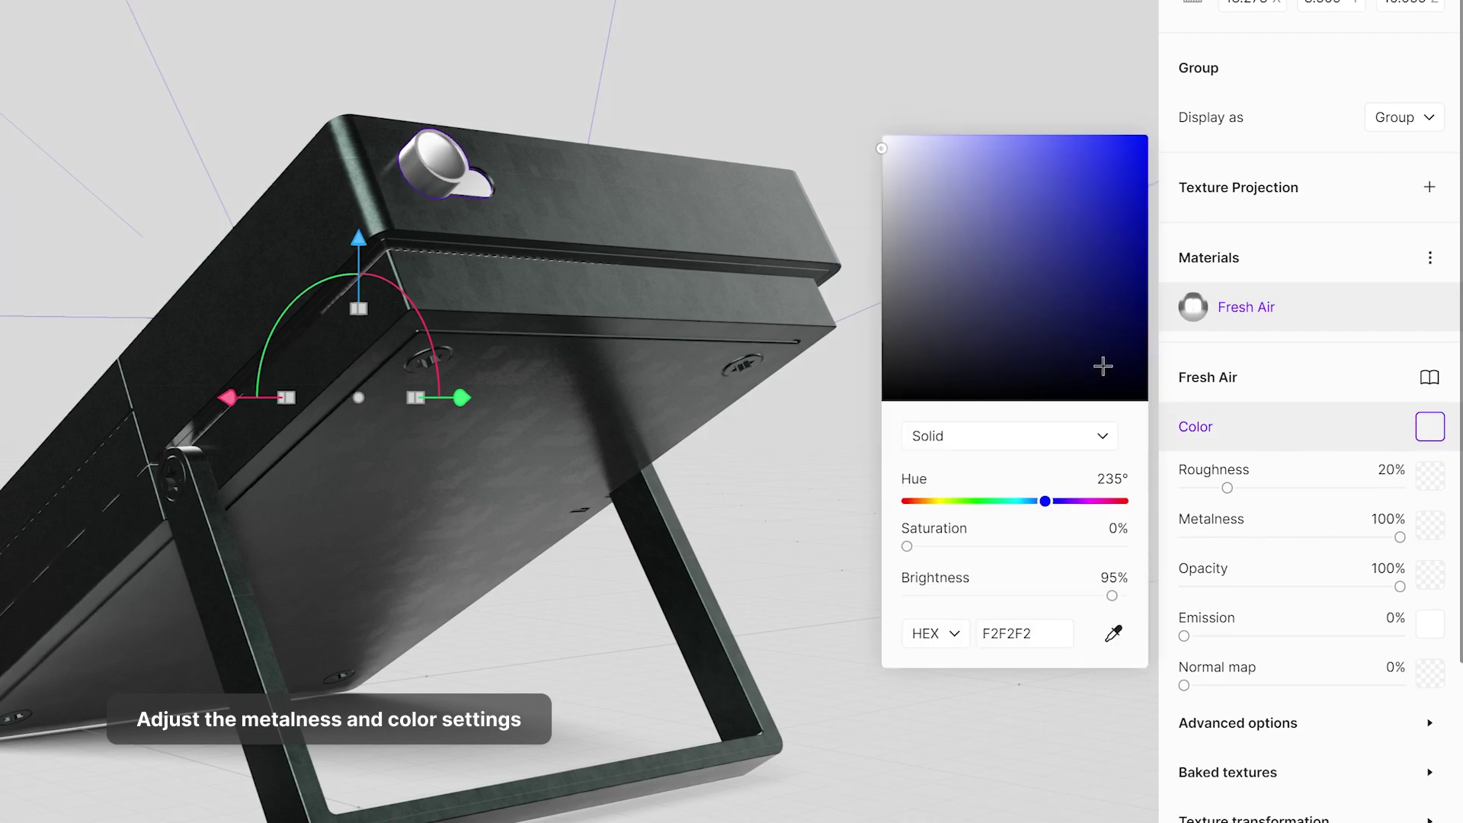
pyautogui.moveTo(889, 153); pyautogui.dragTo(885, 217)
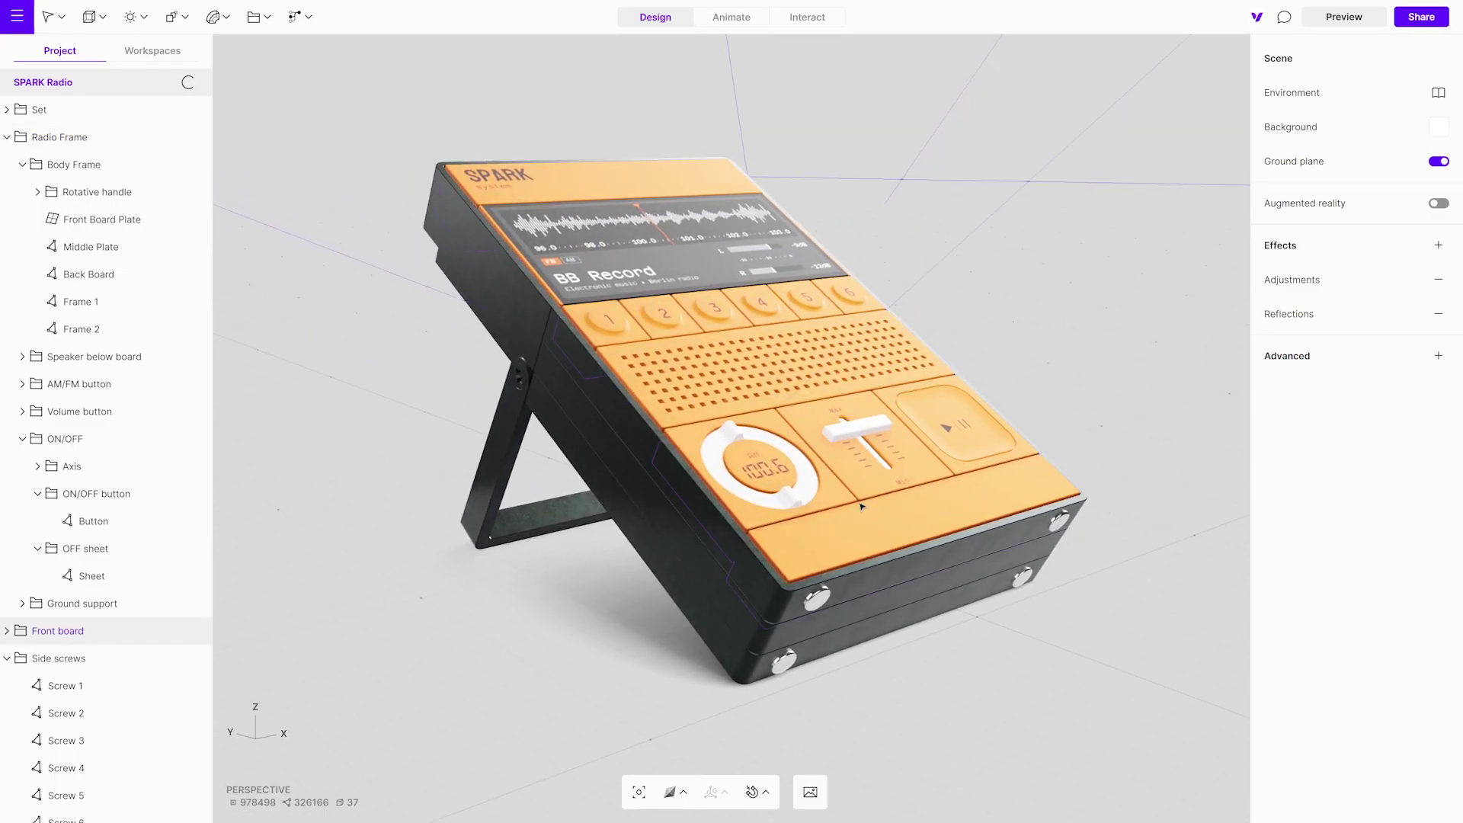
# Step: Select the volume and AM/FM buttons, then copy the dark Crazy Dream material onto the AM/FM dial ring
pyautogui.click(762, 467)
pyautogui.click(859, 438)
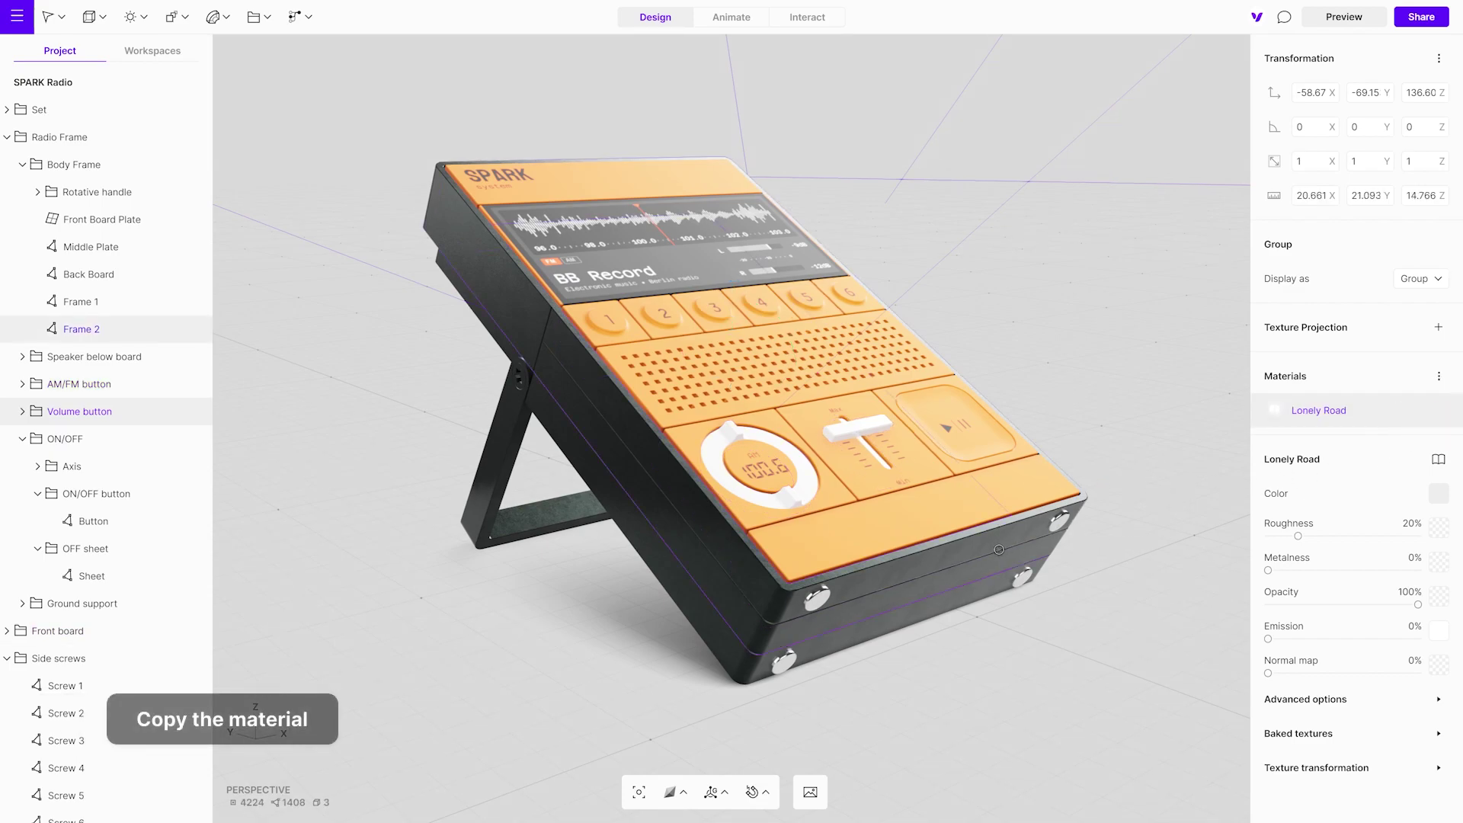
pyautogui.keyDown('shift'); pyautogui.click(807, 501); pyautogui.keyUp('shift')
pyautogui.click(806, 502)
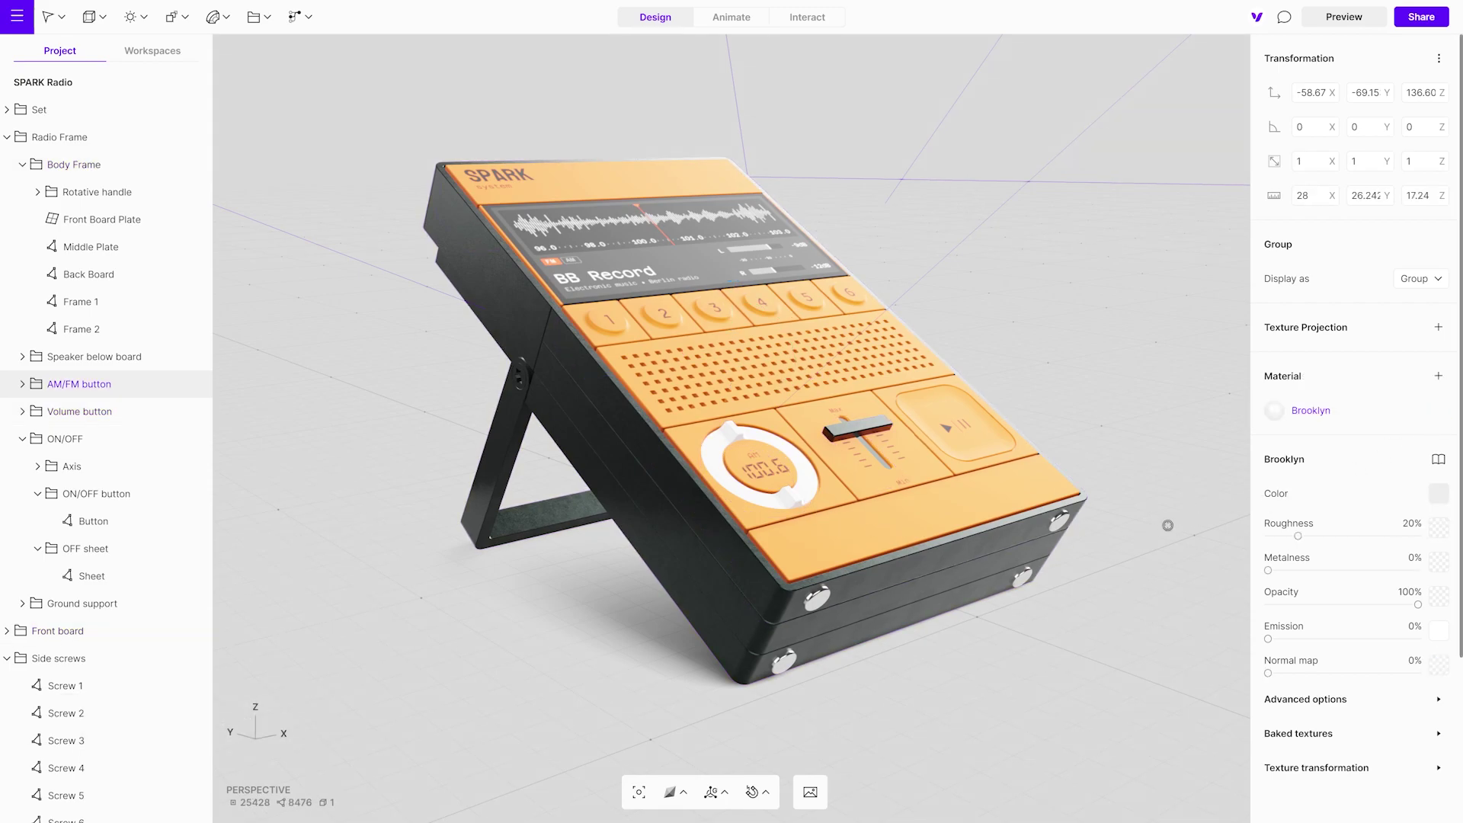
pyautogui.moveTo(1097, 395); pyautogui.dragTo(1128, 412)
# Step: Give the Front board material a 100% normal map sourced from a Figma frame
pyautogui.press('Escape')
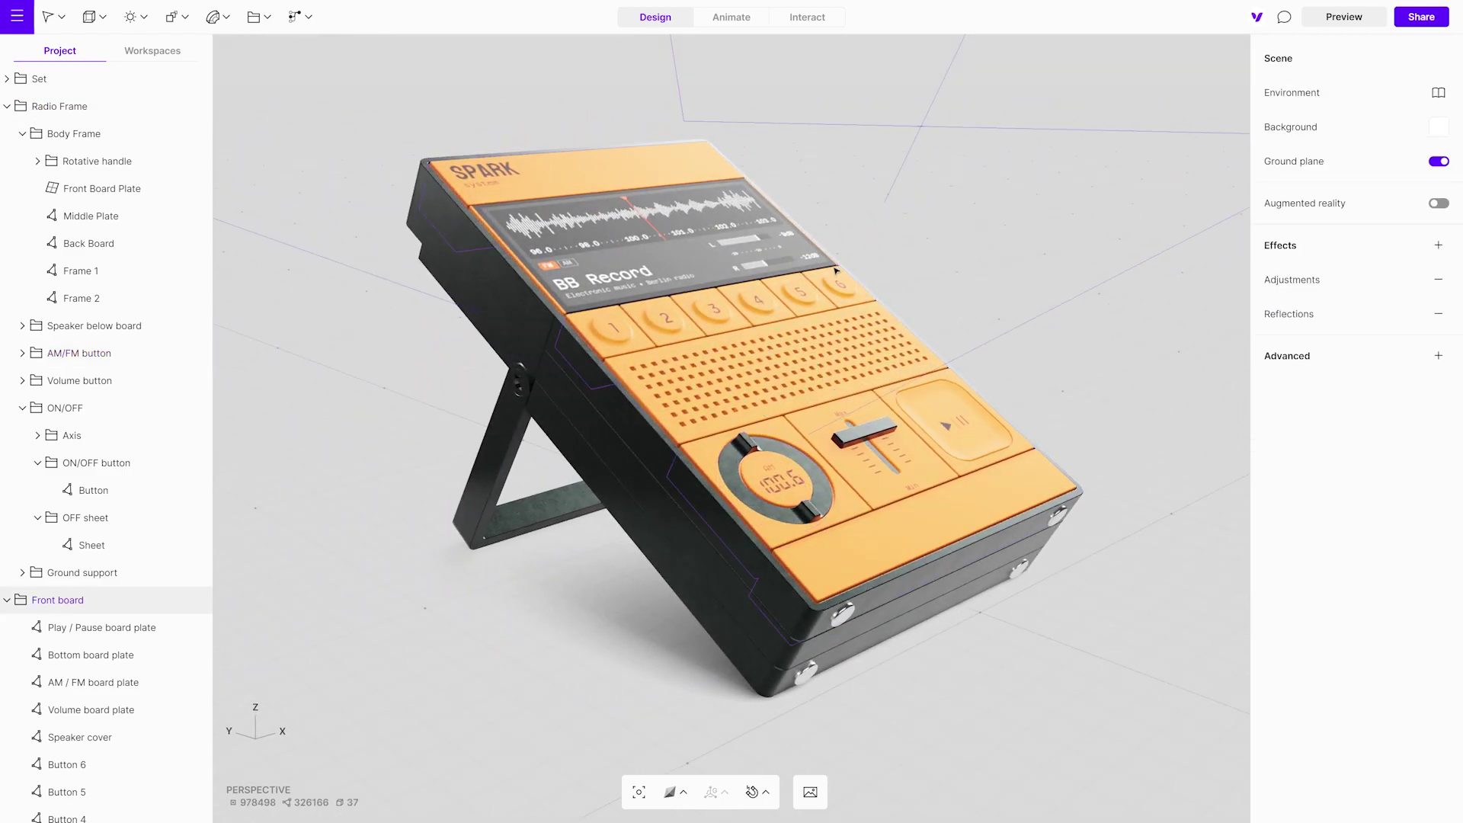
pyautogui.scroll(10, 836, 270)
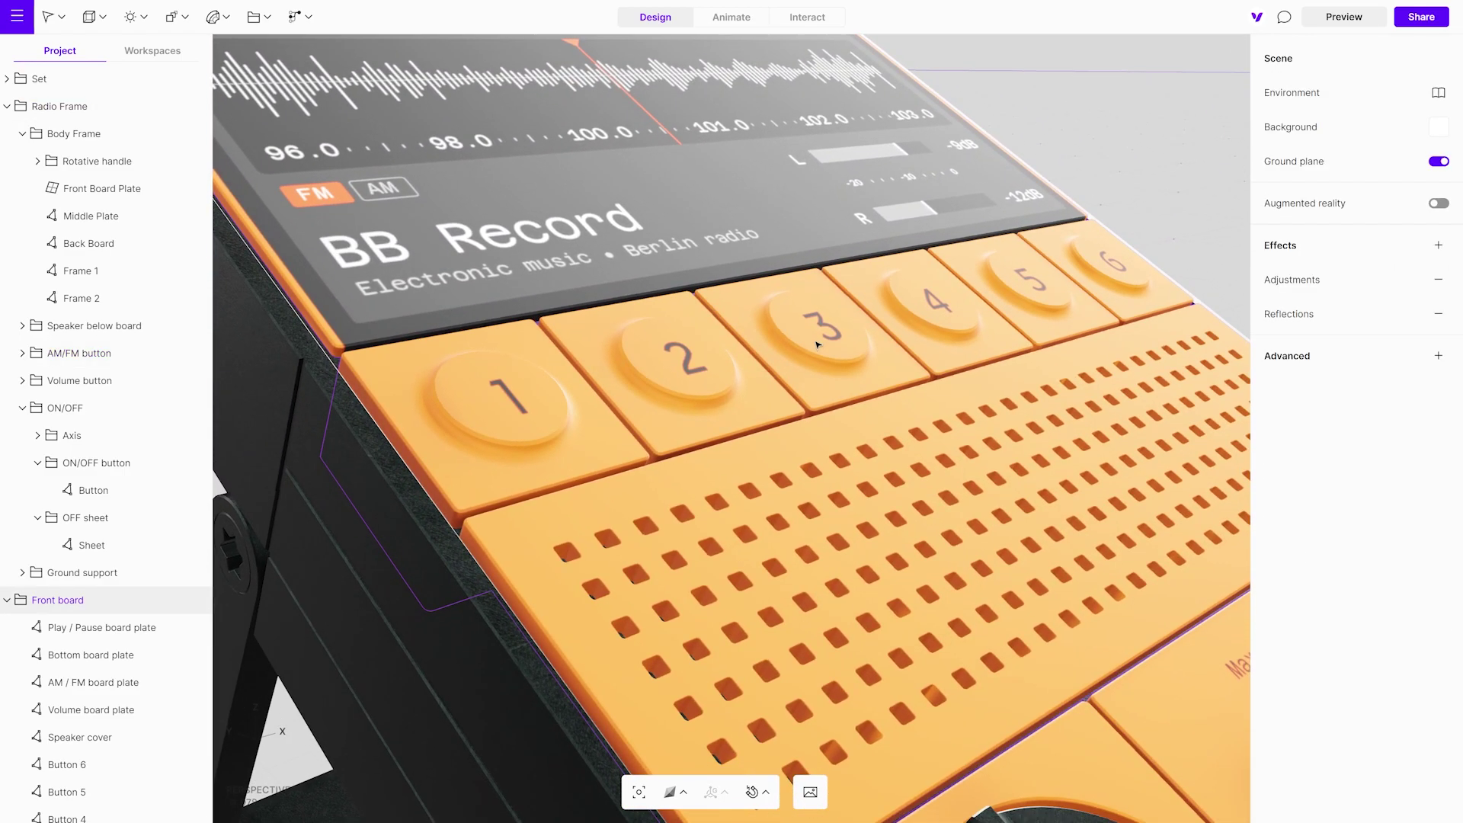
pyautogui.click(849, 436)
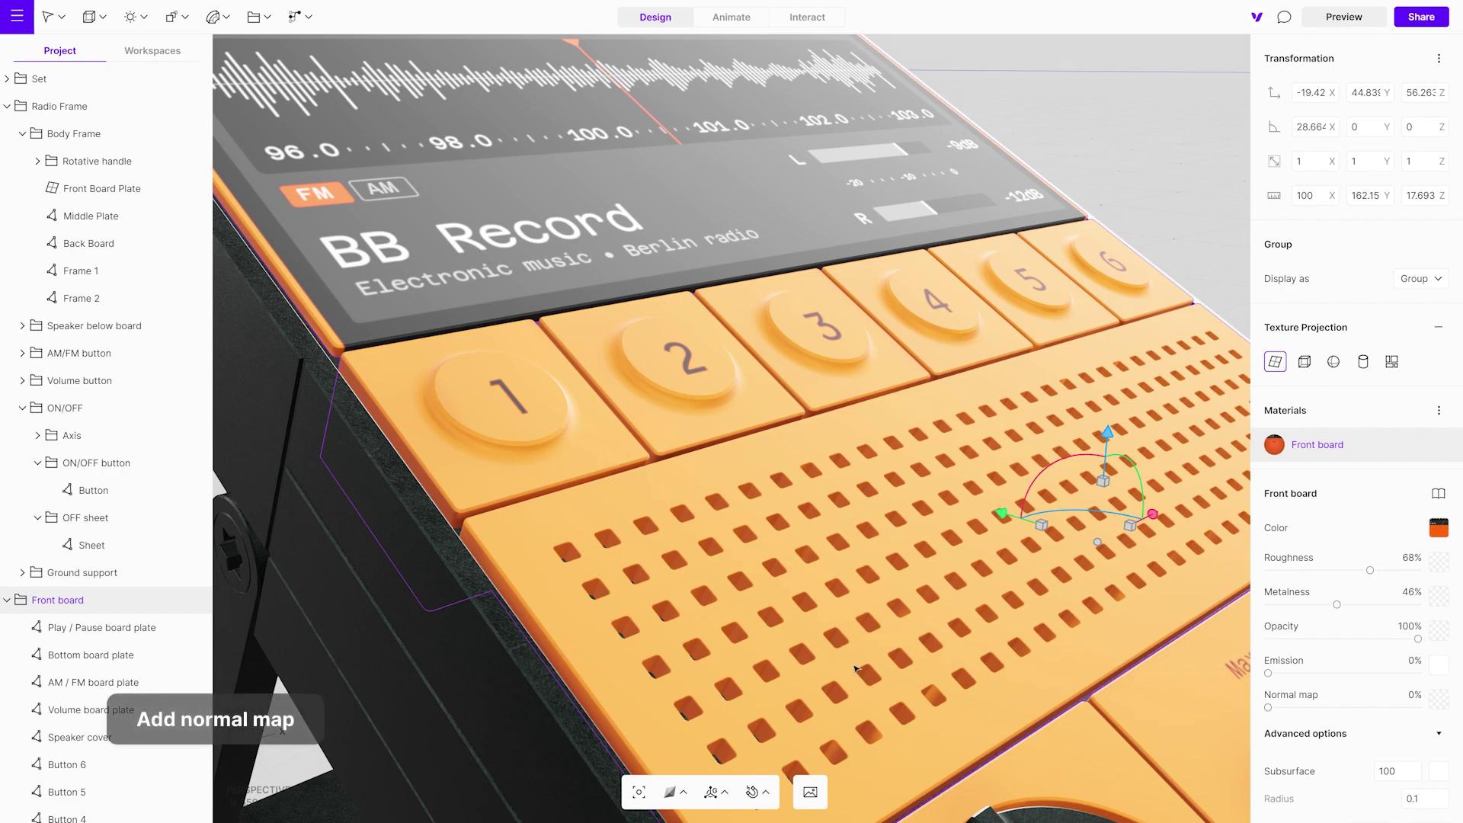
pyautogui.scroll(-3, 1370, 668)
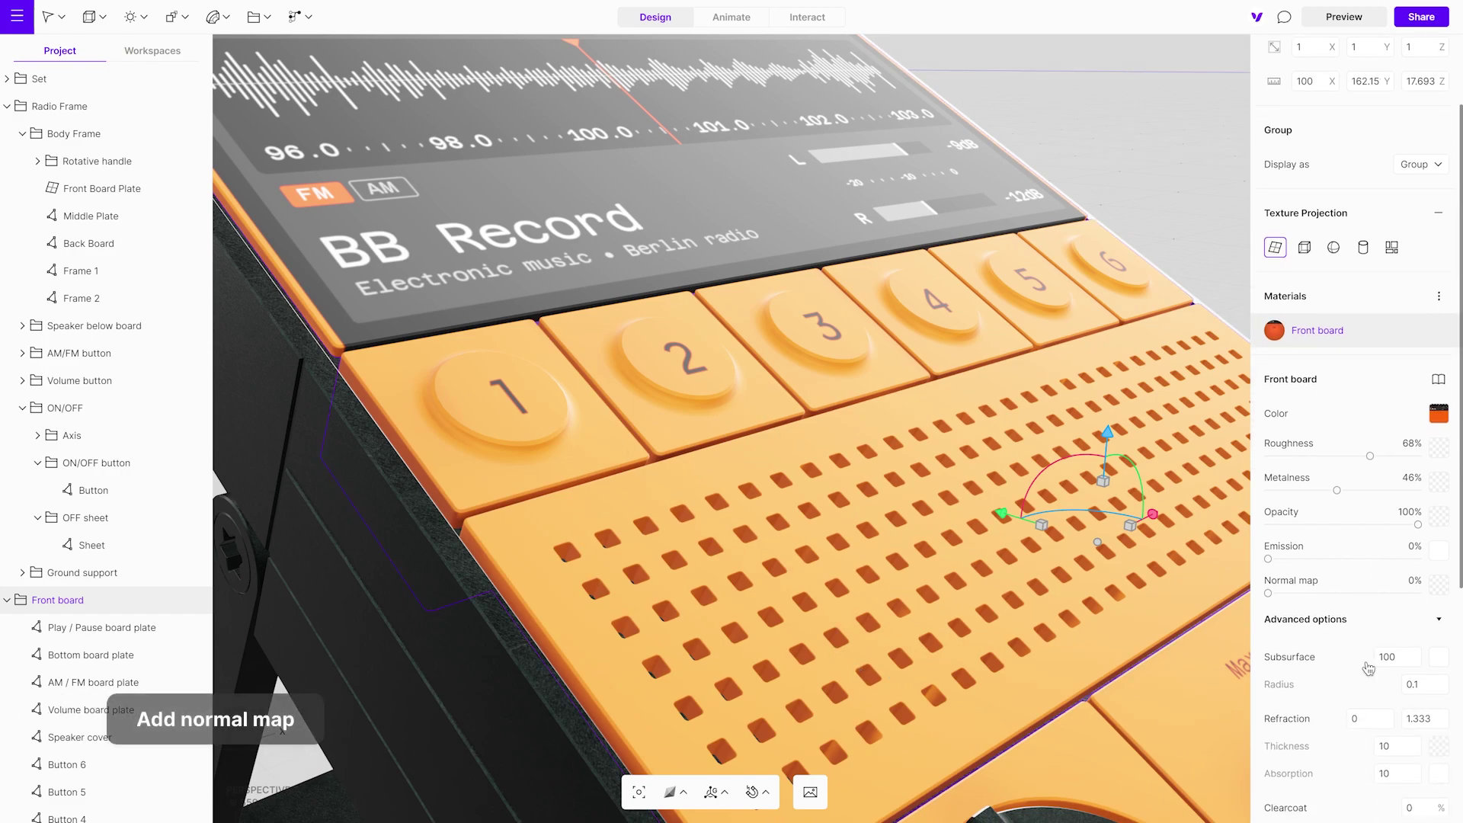
pyautogui.click(1440, 584)
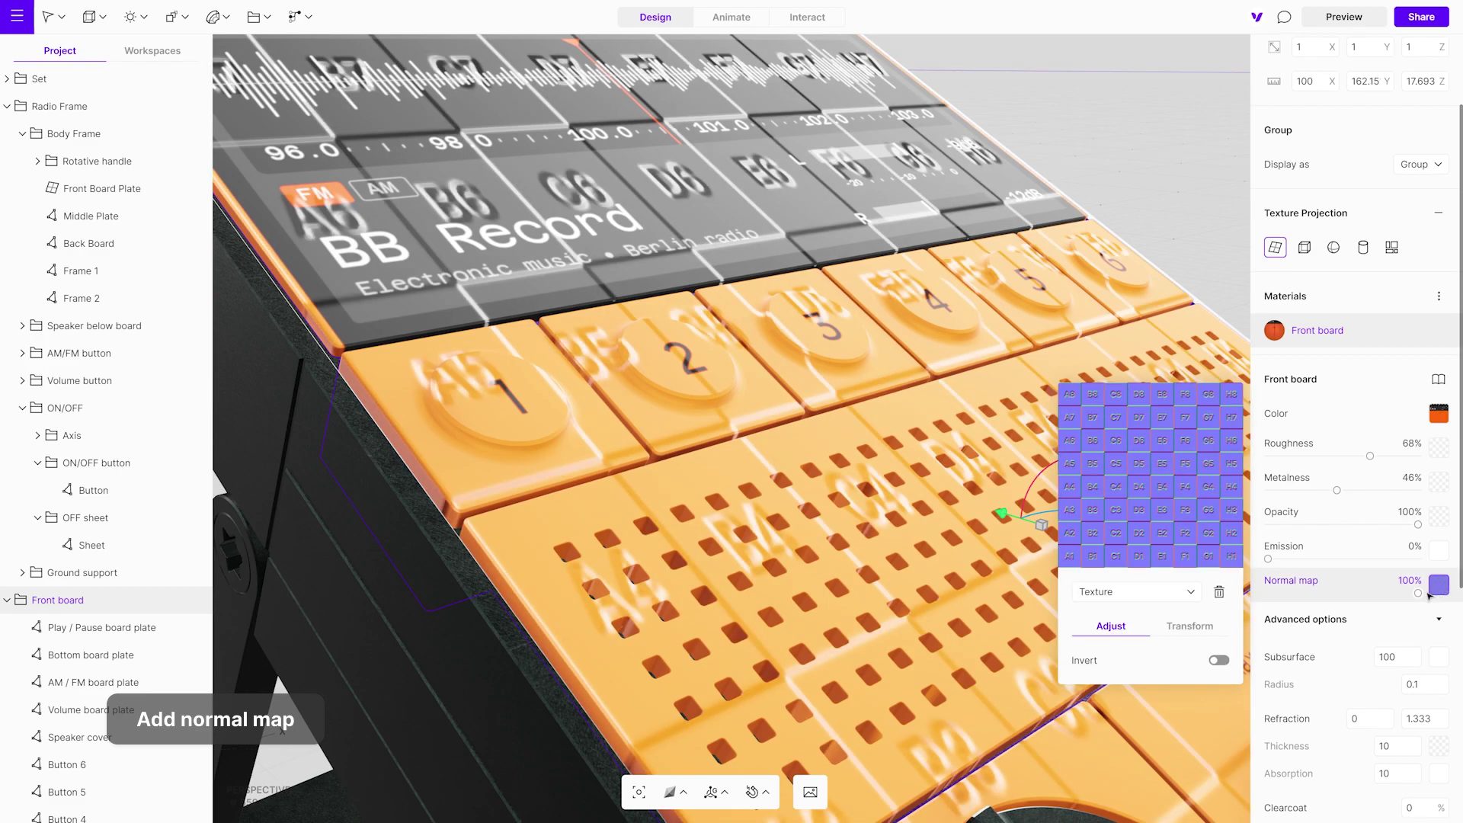
pyautogui.click(1143, 592)
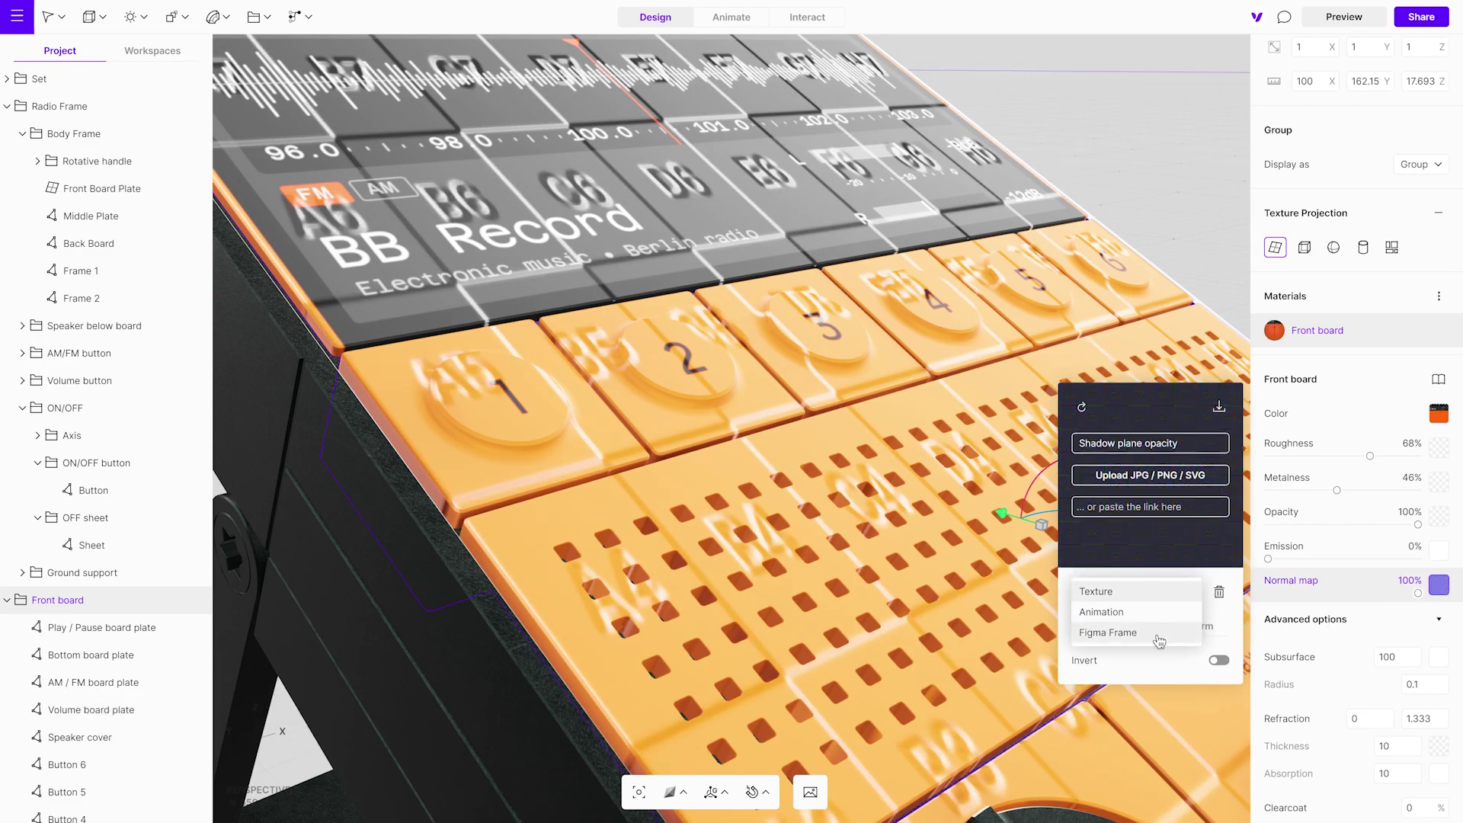
pyautogui.click(1108, 633)
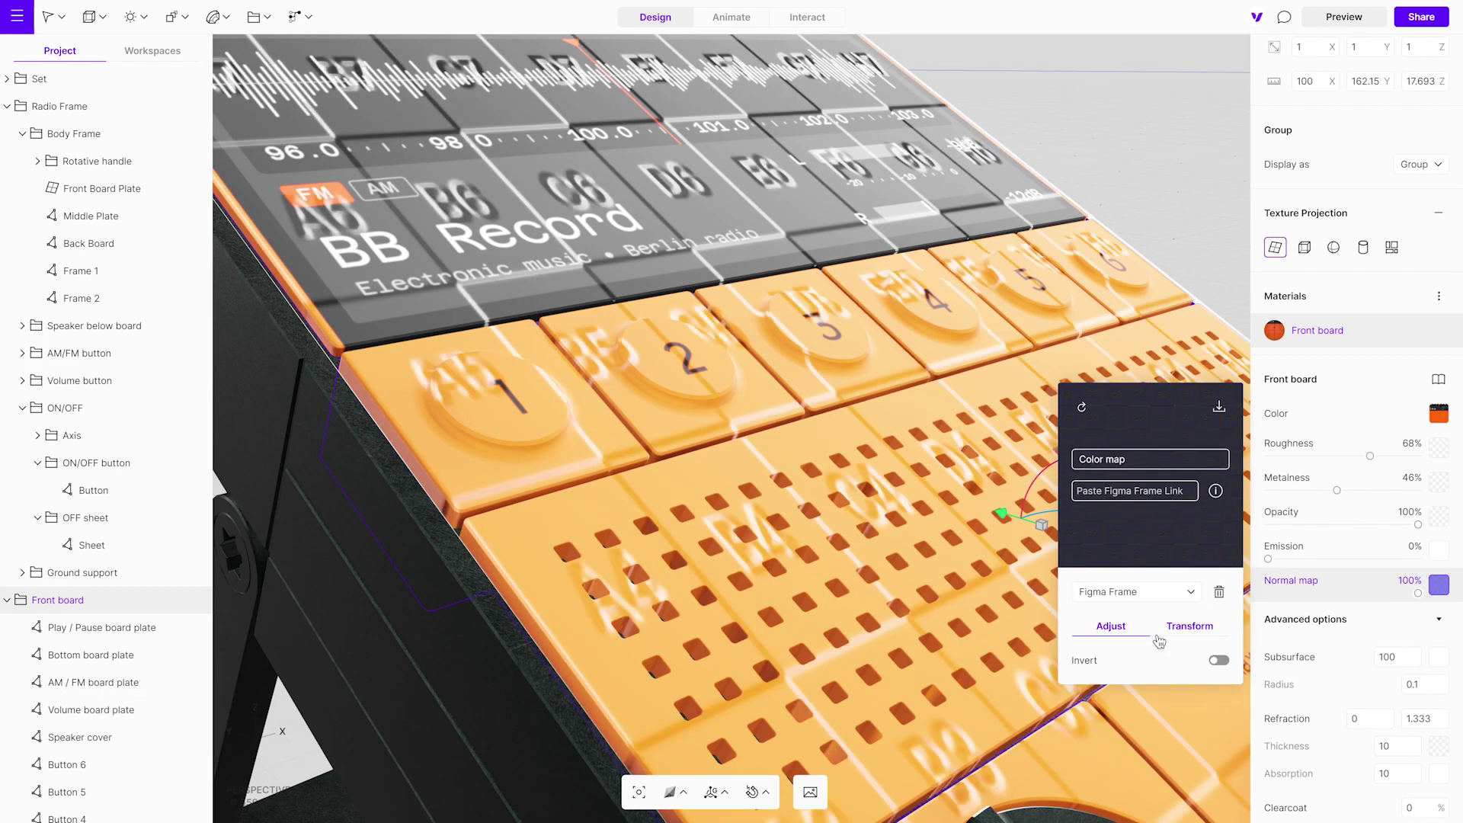
pyautogui.click(1143, 460)
pyautogui.click(1134, 480)
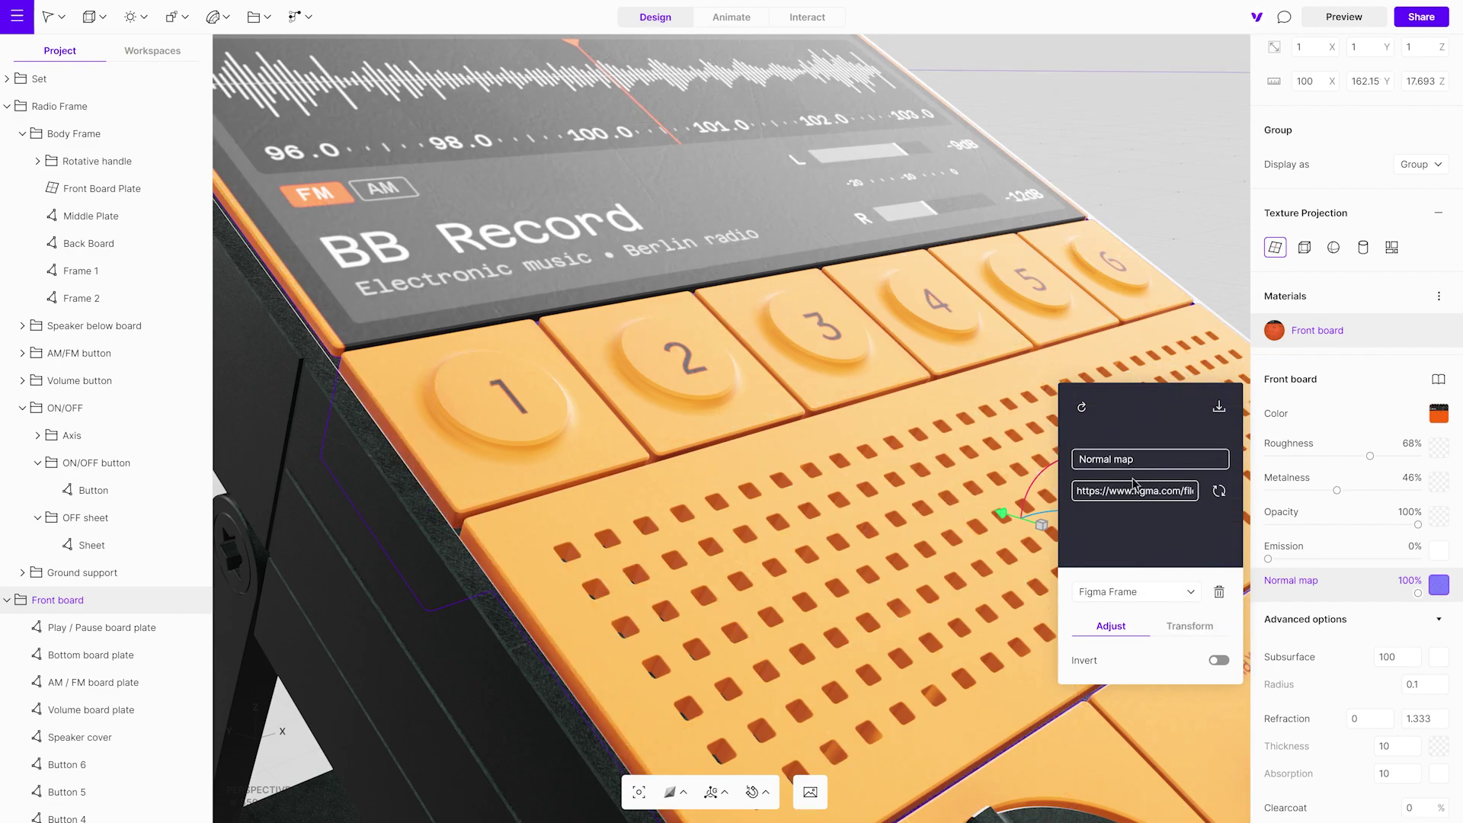
pyautogui.click(956, 593)
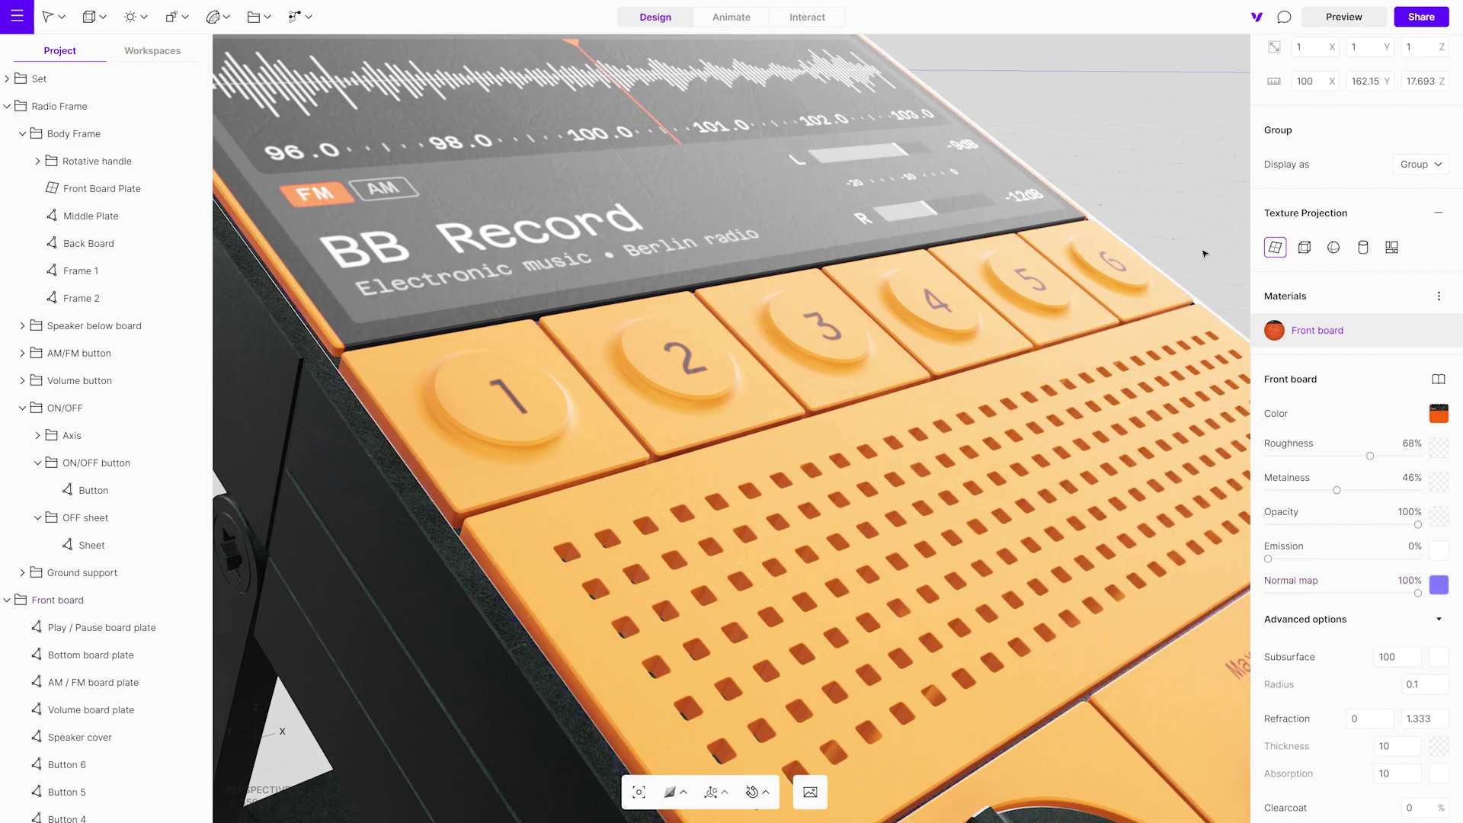
# Step: Orbit around the radio to inspect the front board's new surface relief
pyautogui.click(956, 593)
pyautogui.scroll(3, 957, 592)
pyautogui.moveTo(956, 593); pyautogui.dragTo(1126, 545)
pyautogui.scroll(-5, 1036, 601)
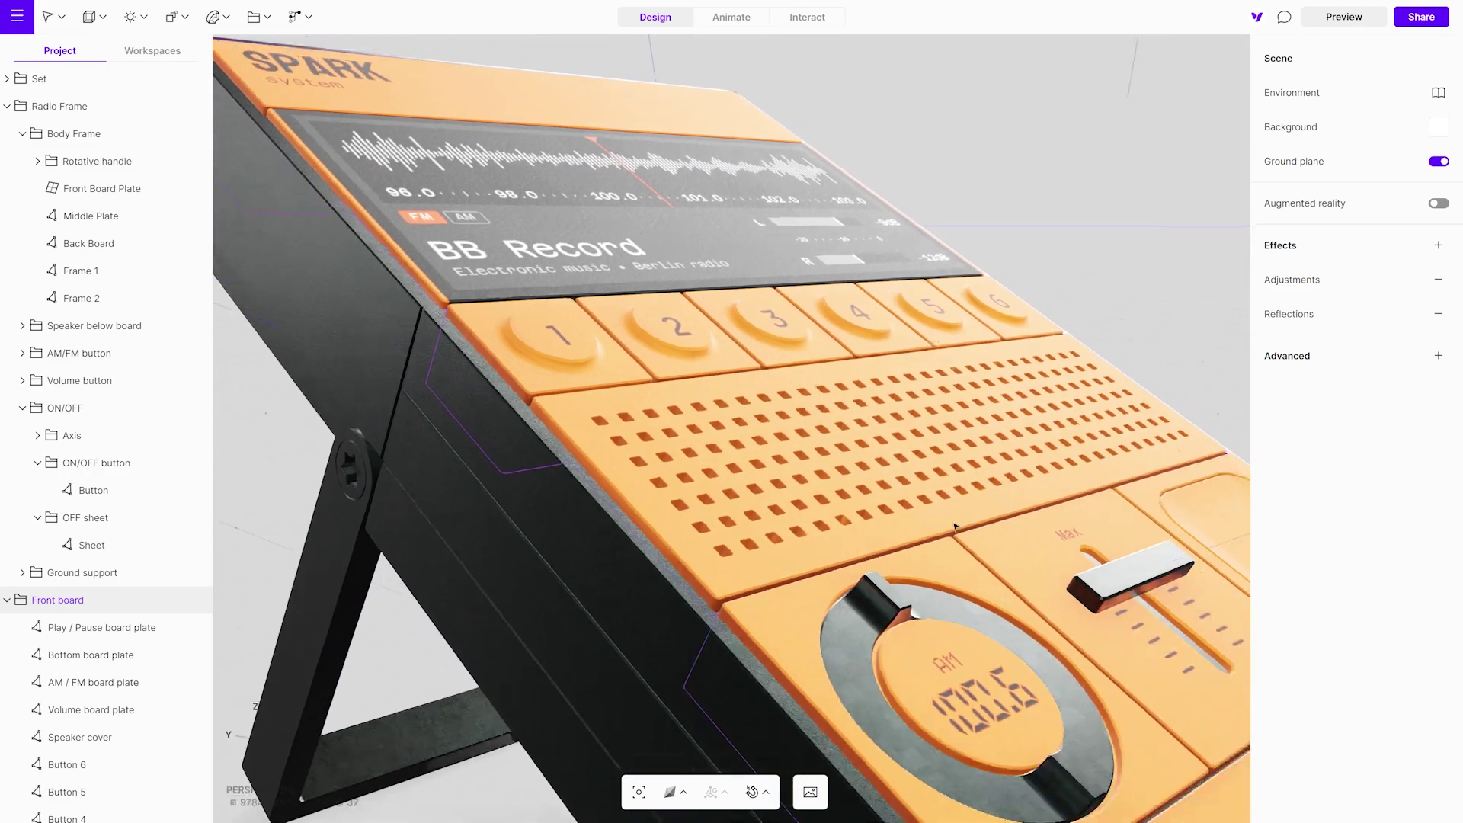
pyautogui.click(891, 294)
pyautogui.moveTo(1179, 510); pyautogui.dragTo(1117, 519)
# Step: Give the Screen its own unlinked Front board 1 material with 0% metalness and 6% roughness
pyautogui.click(853, 503)
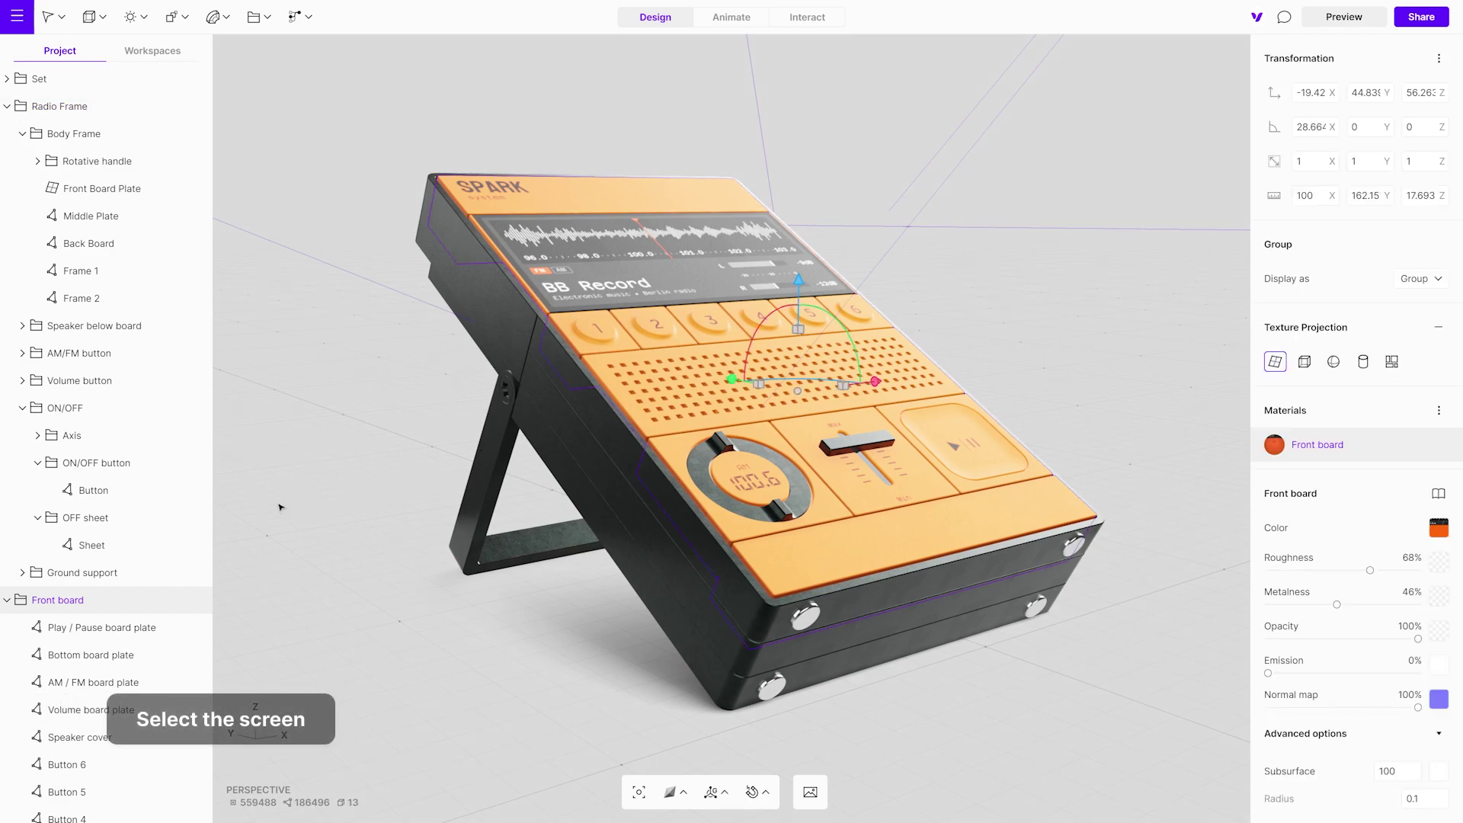
pyautogui.scroll(-5, 153, 533)
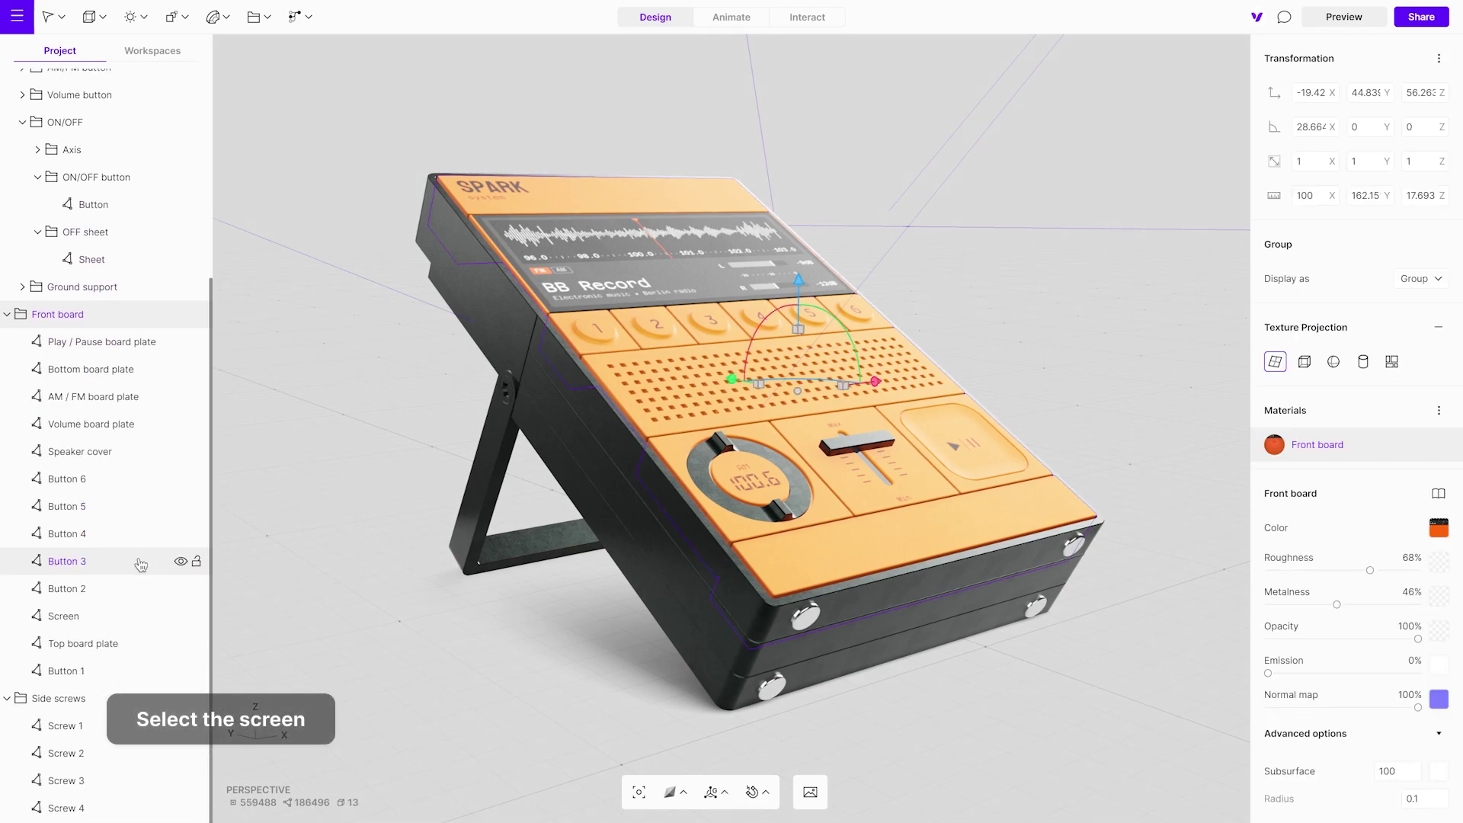
pyautogui.click(131, 617)
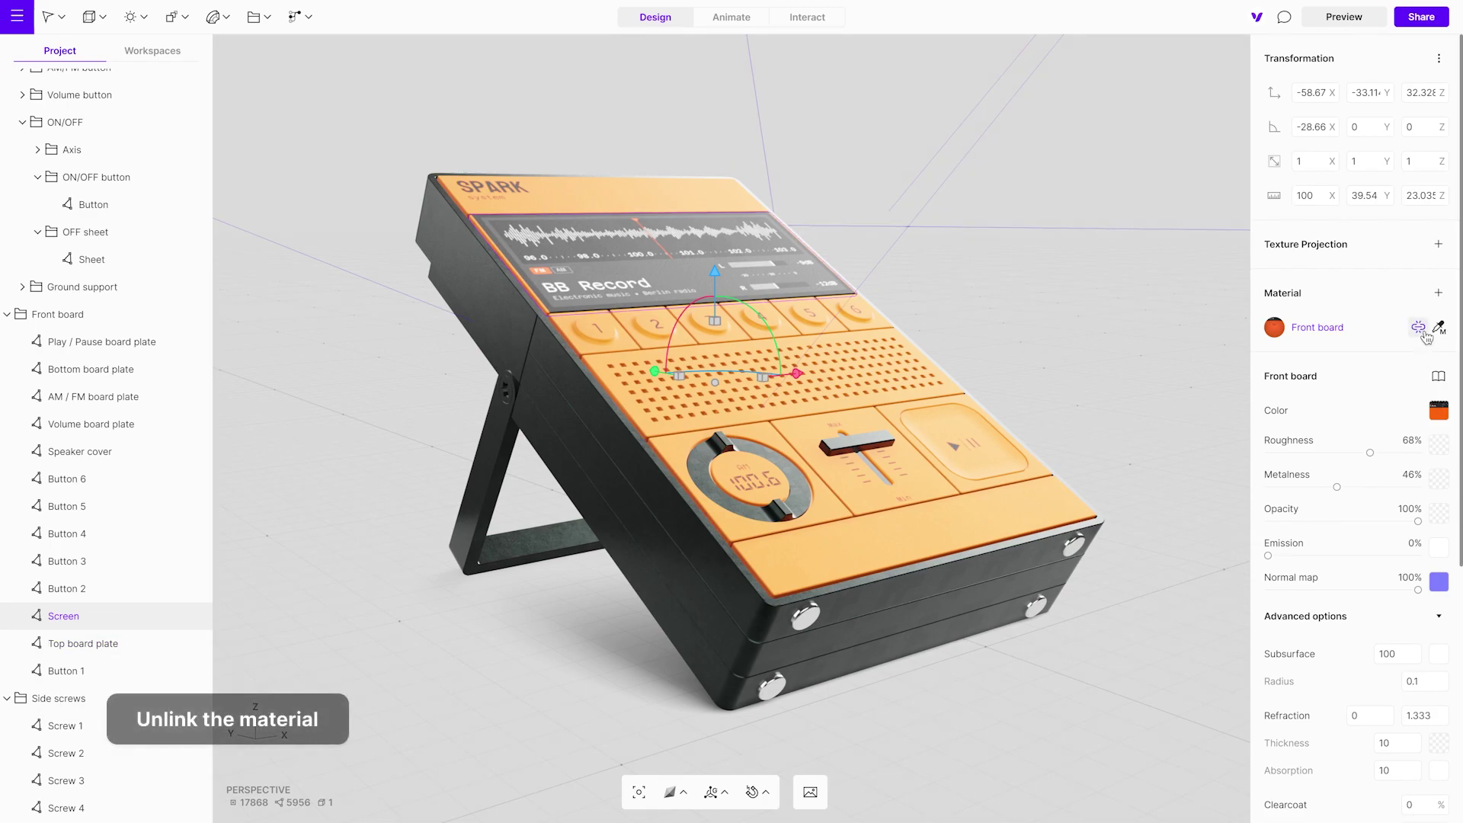
pyautogui.click(1421, 329)
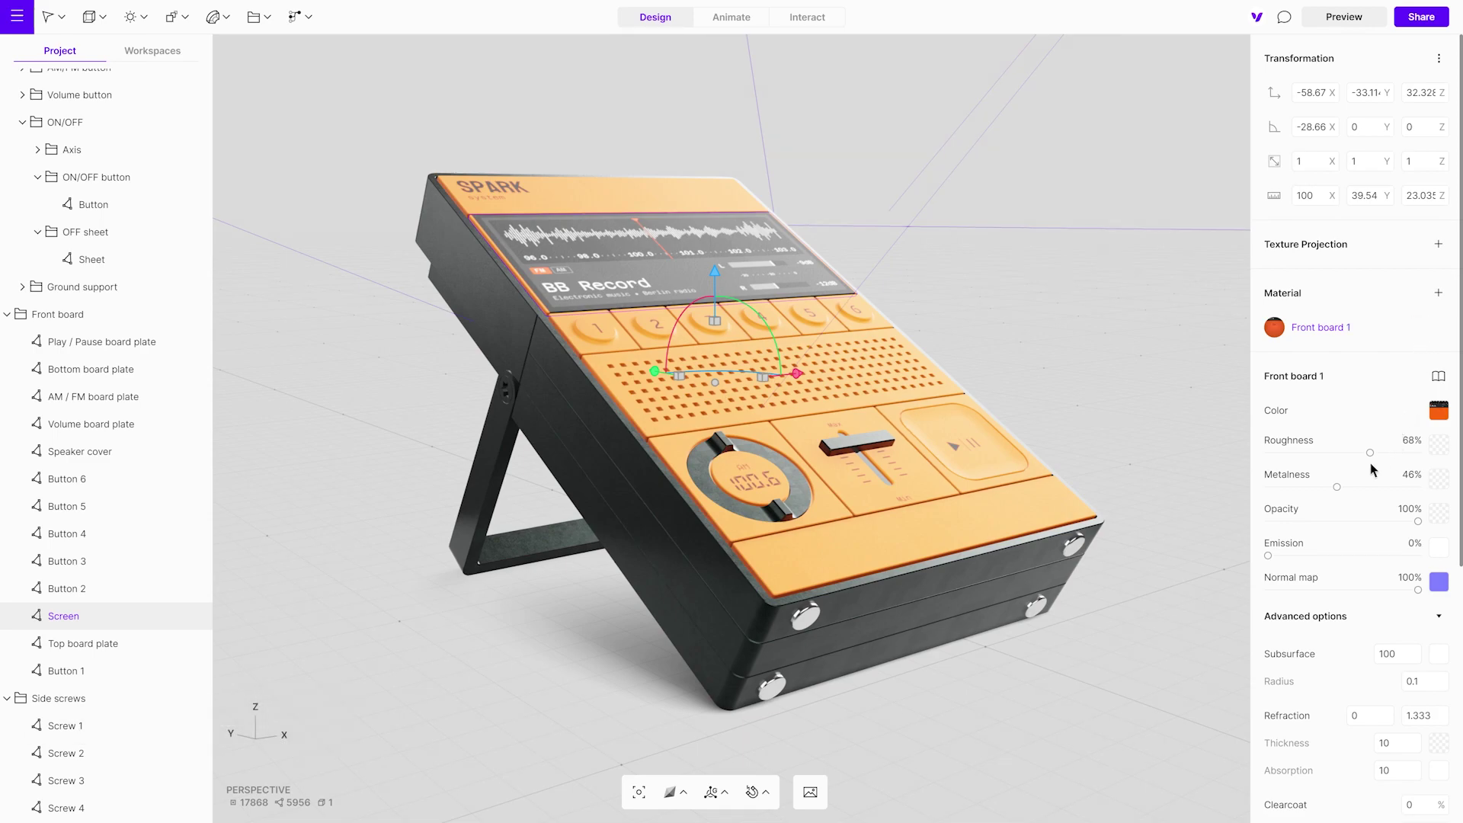
pyautogui.moveTo(1339, 490); pyautogui.dragTo(1217, 497)
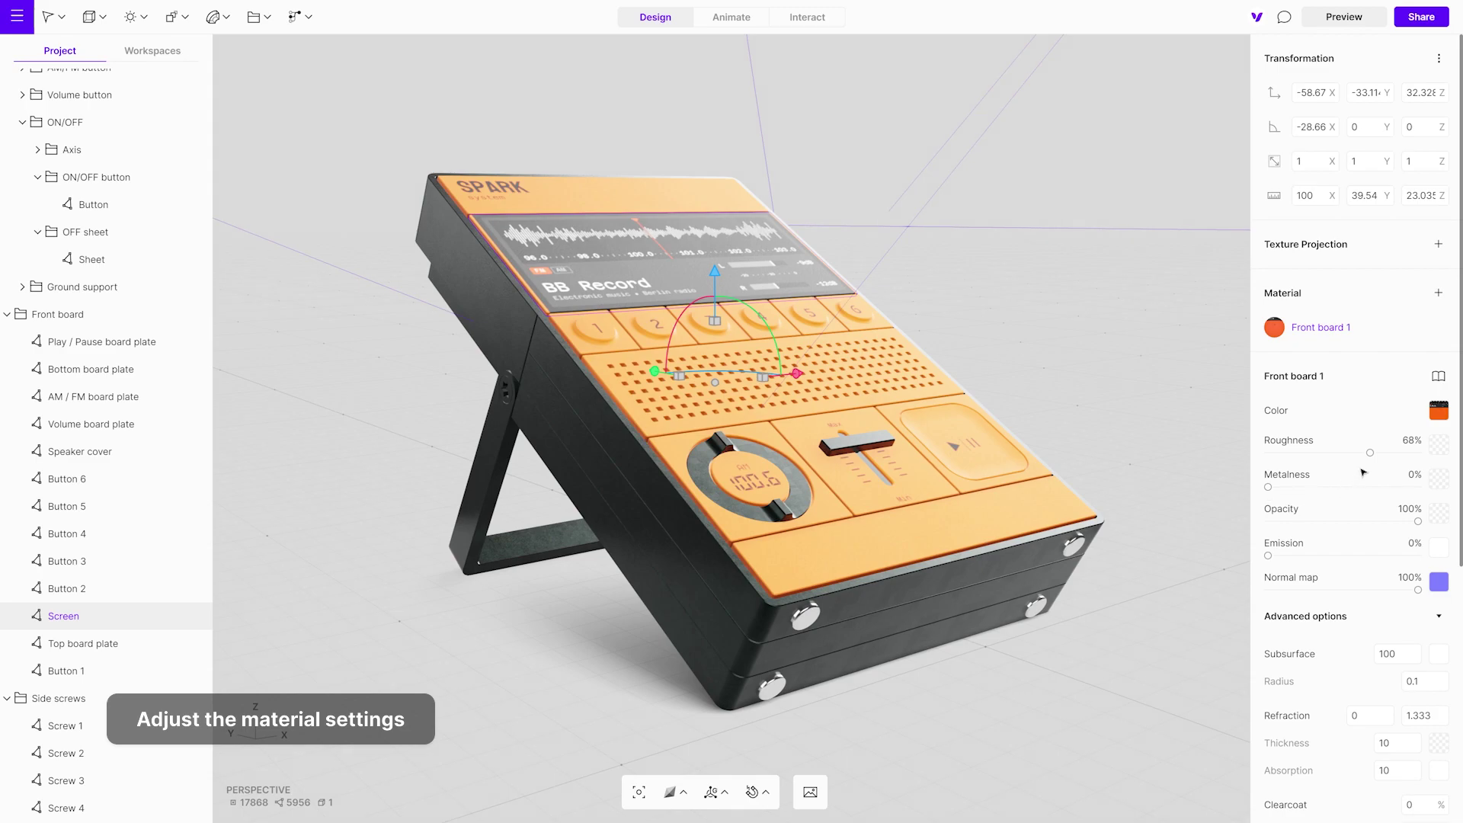
pyautogui.moveTo(1373, 455); pyautogui.dragTo(1283, 462)
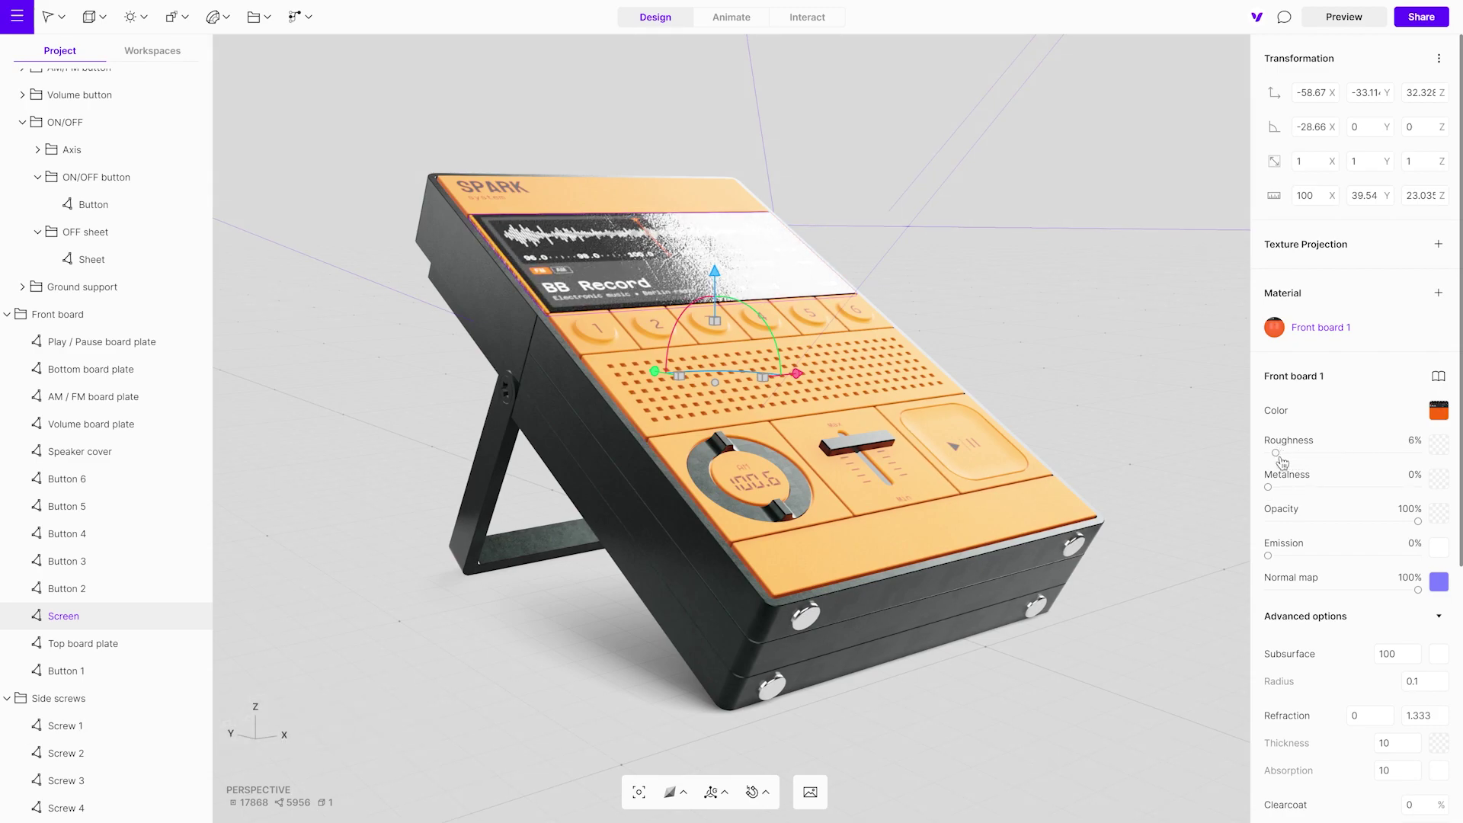